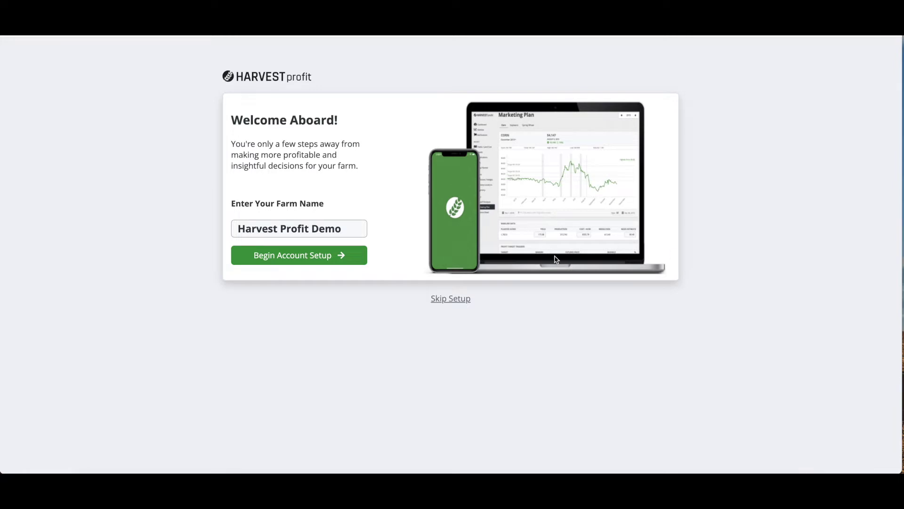
# Step: Begin account setup for the farm named 'Harvest Profit Demo'
pyautogui.click(360, 258)
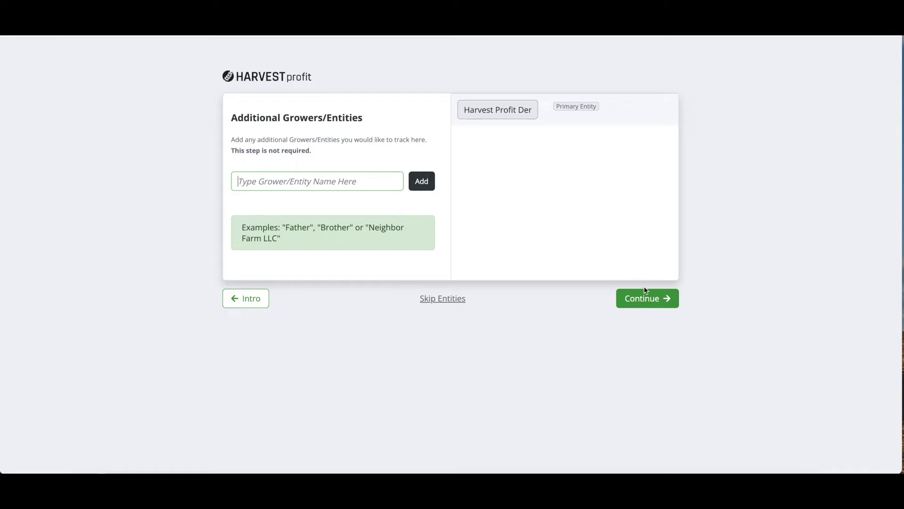
# Step: Skip adding extra growers or entities and continue to Connect Accounts
pyautogui.click(645, 301)
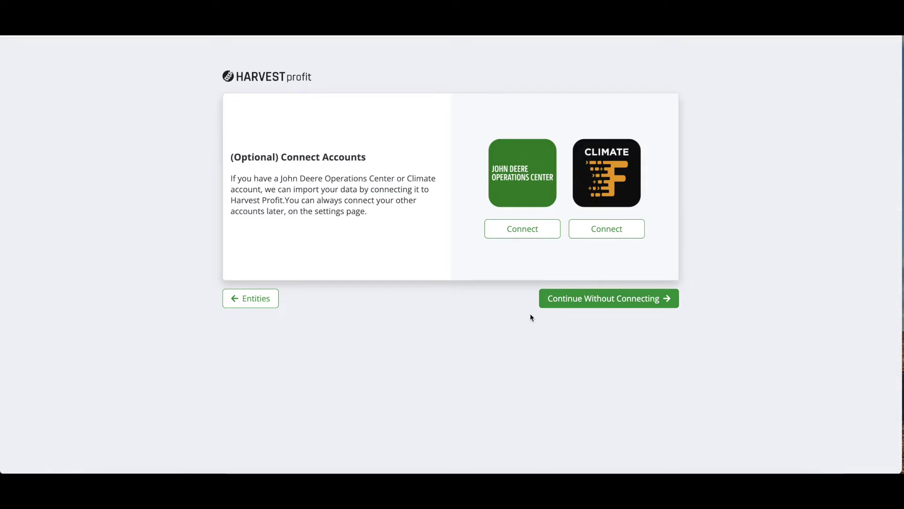
# Step: Connect John Deere Operations Center by signing in with the account's username and password
pyautogui.click(517, 231)
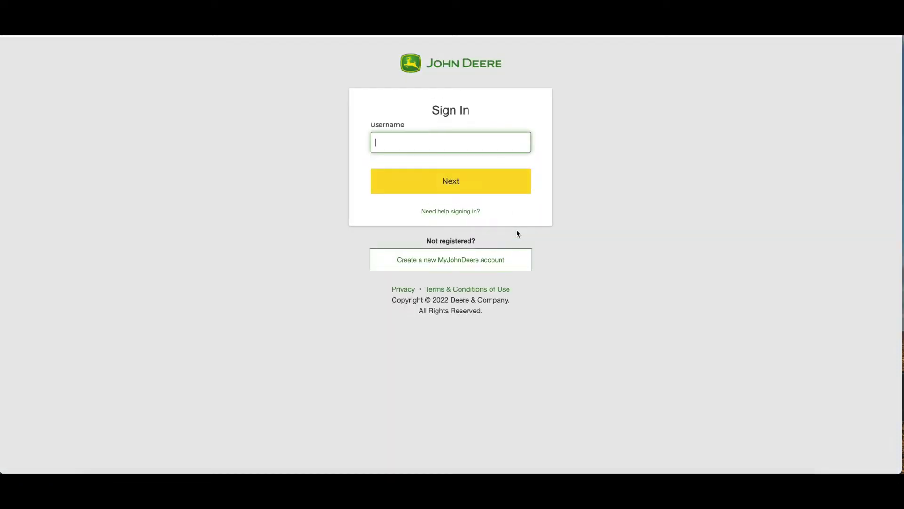
pyautogui.write('HPTesting')
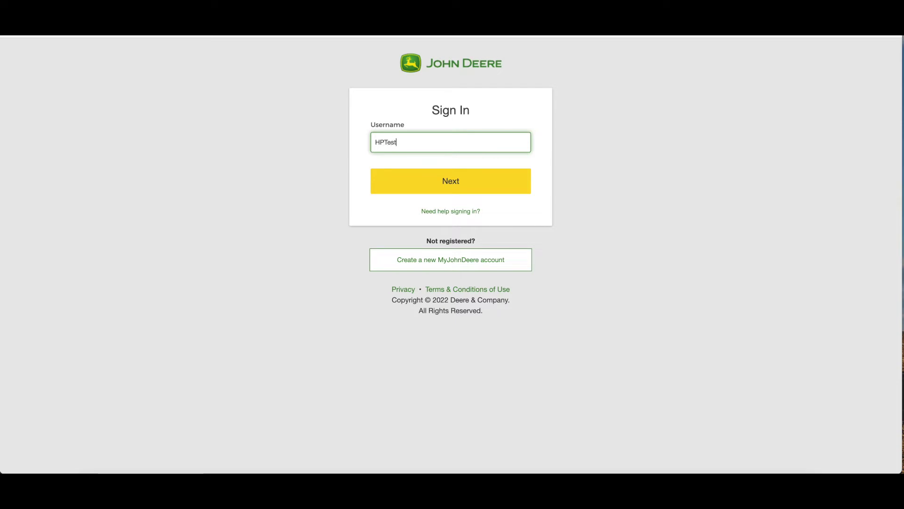
pyautogui.press('Return')
pyautogui.hotkey('ctrl', 'v')
pyautogui.click(466, 221)
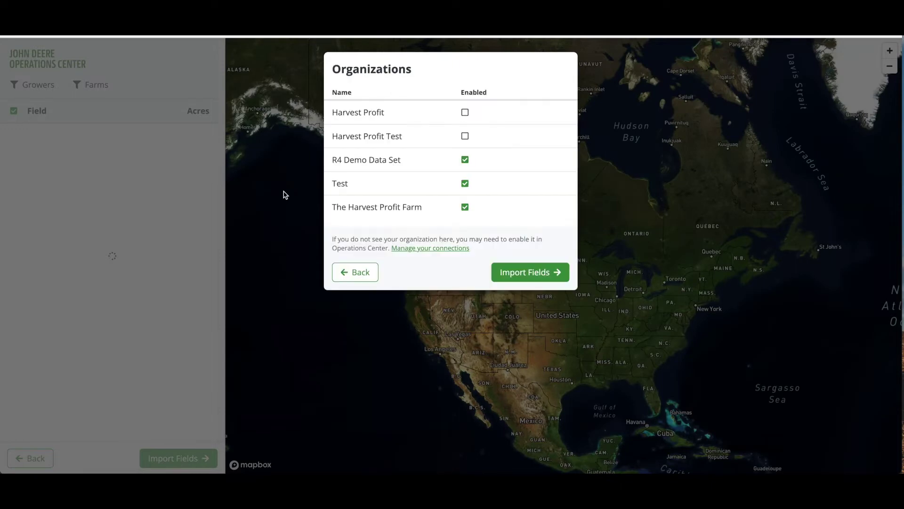
# Step: Disable the Test and The Harvest Profit Farm organizations, then import only field MNT
pyautogui.click(465, 183)
pyautogui.click(465, 206)
pyautogui.click(511, 265)
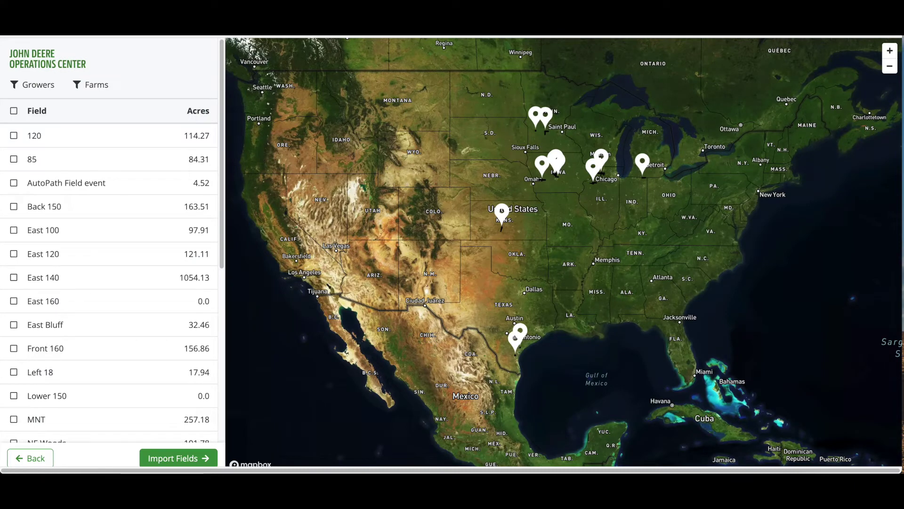
pyautogui.scroll(-2, 119, 205)
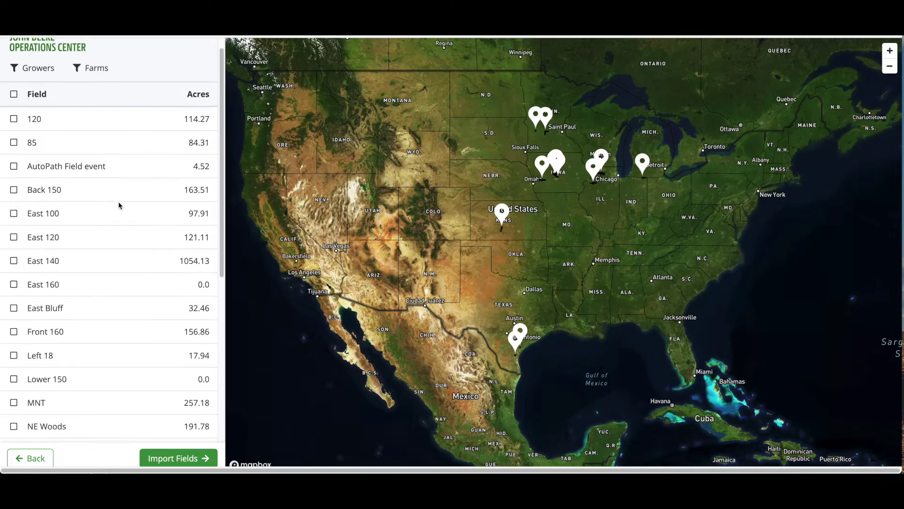
pyautogui.scroll(-2, 119, 206)
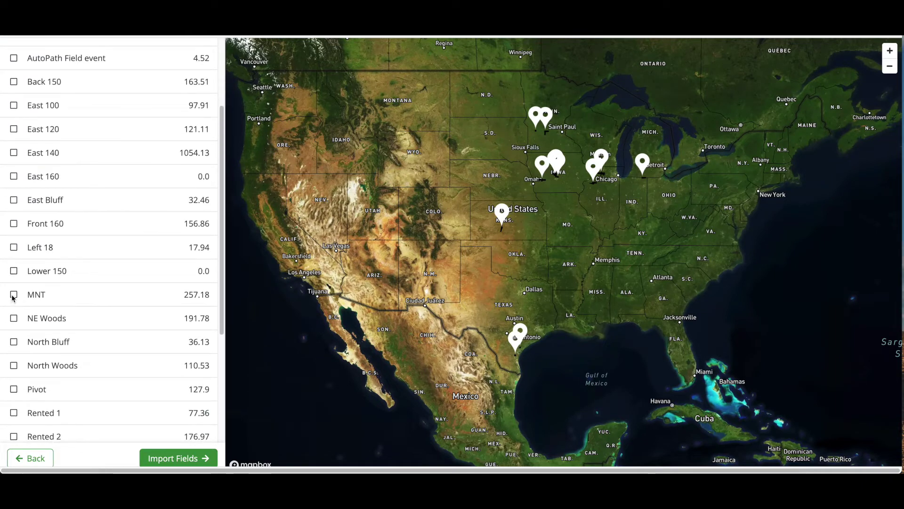
pyautogui.click(13, 296)
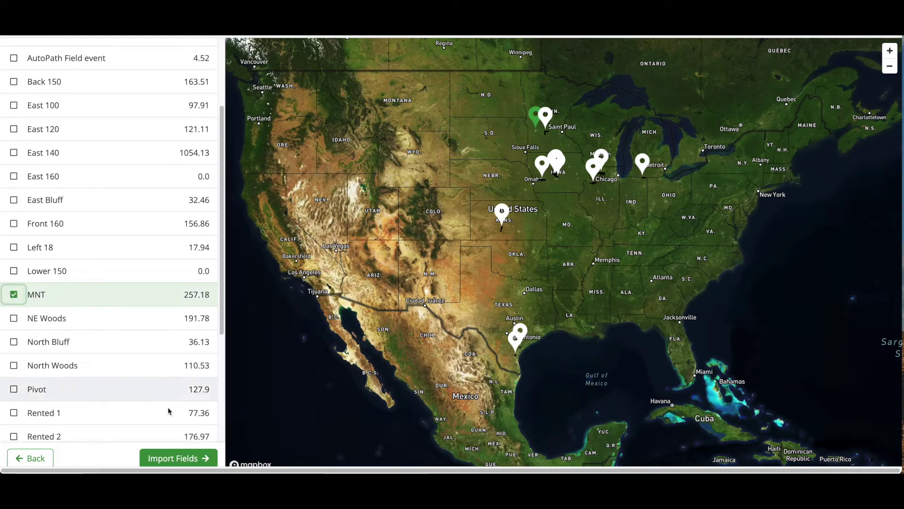
pyautogui.click(174, 460)
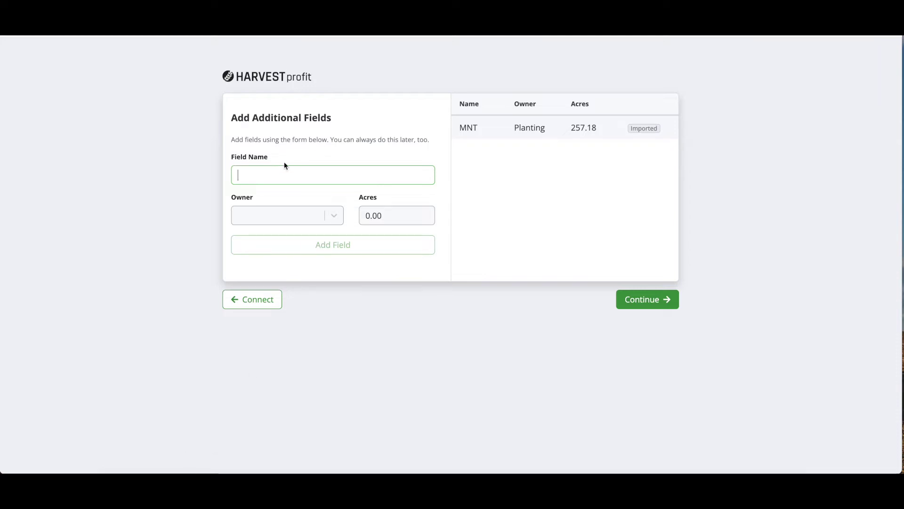
# Step: Continue past Add Additional Fields without entering any extra fields
pyautogui.click(657, 299)
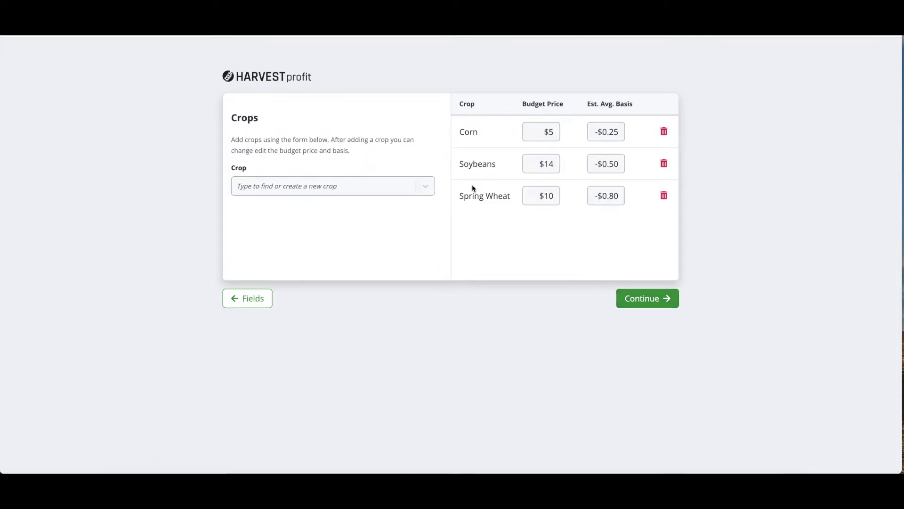
# Step: Keep the default Corn, Soybeans and Spring Wheat crops without adding any, and continue
pyautogui.click(317, 185)
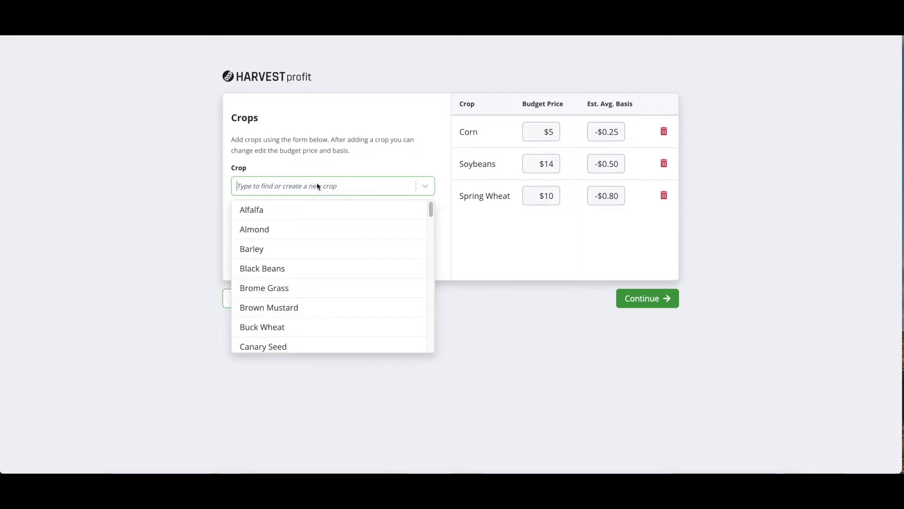
pyautogui.scroll(-1, 311, 226)
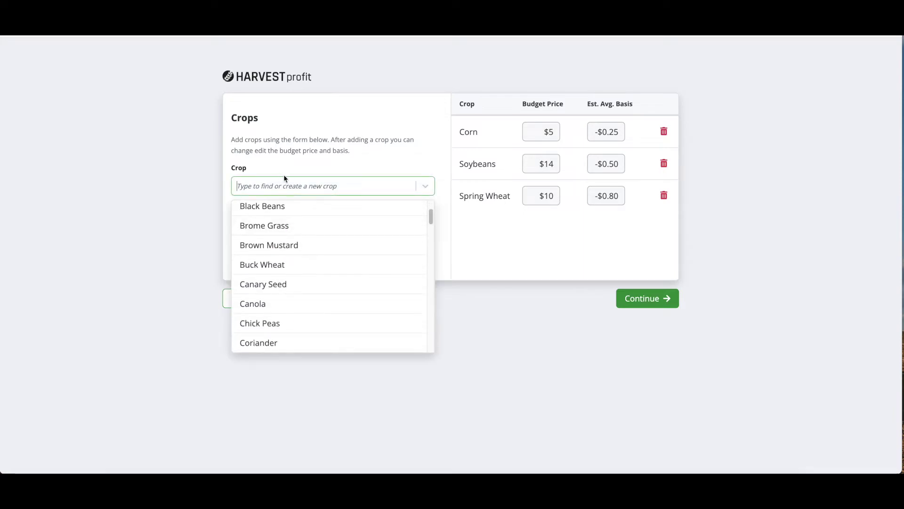
pyautogui.click(328, 167)
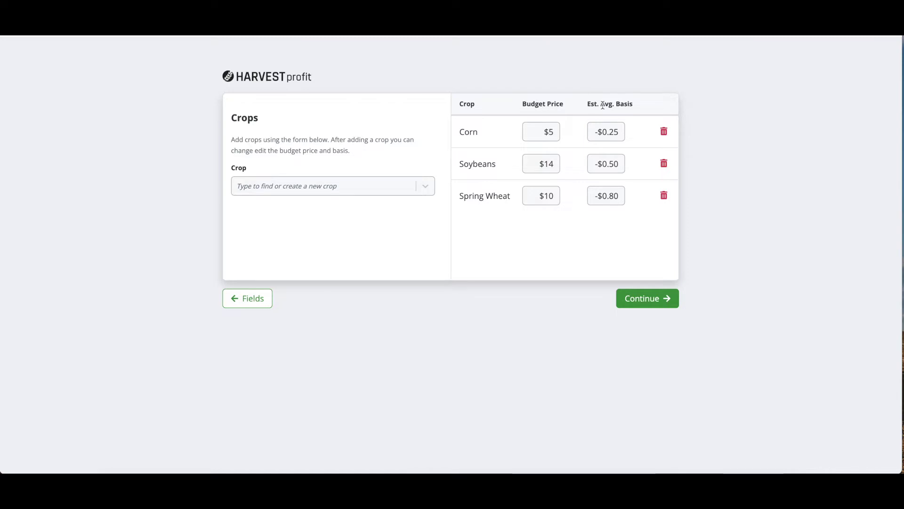
pyautogui.click(654, 300)
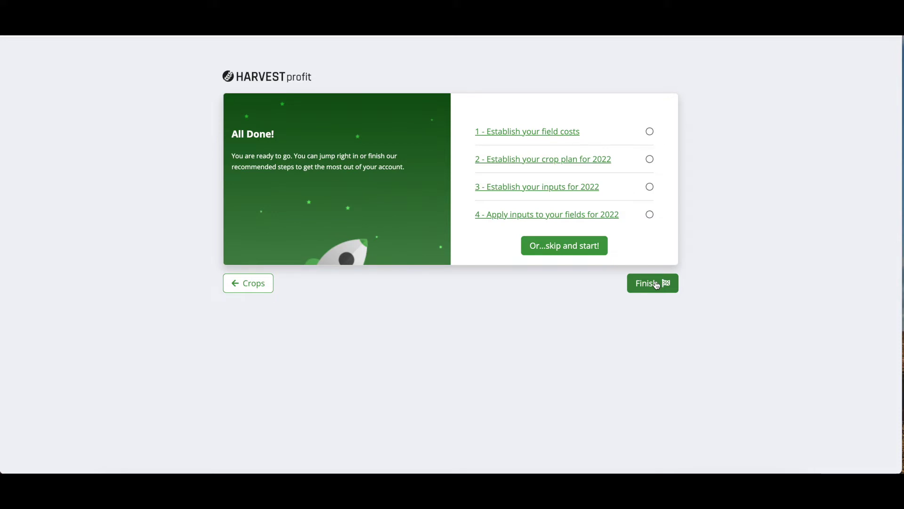
# Step: Finish onboarding on the All Done page to reach the 2022 Dashboard
pyautogui.click(656, 285)
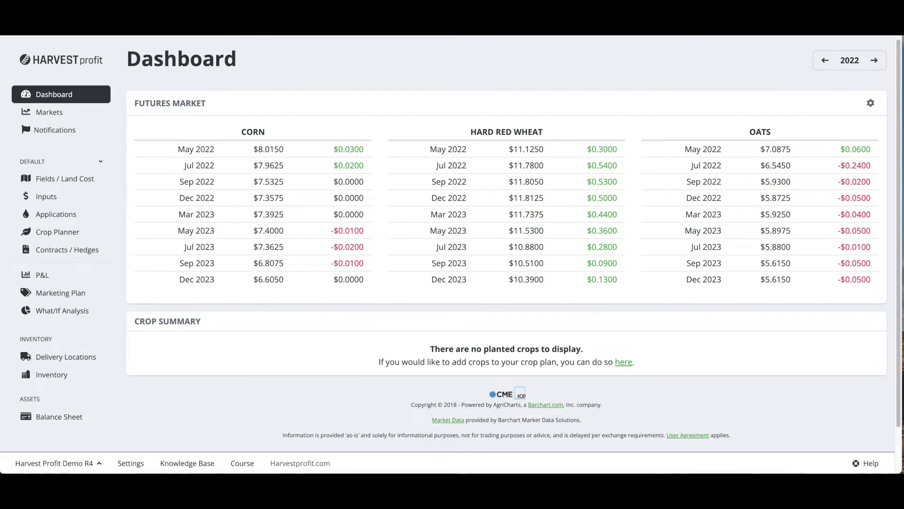
# Step: Keep MNT's land cost at $0 on a per-acre basis, then go to the Crop Planner
pyautogui.click(70, 181)
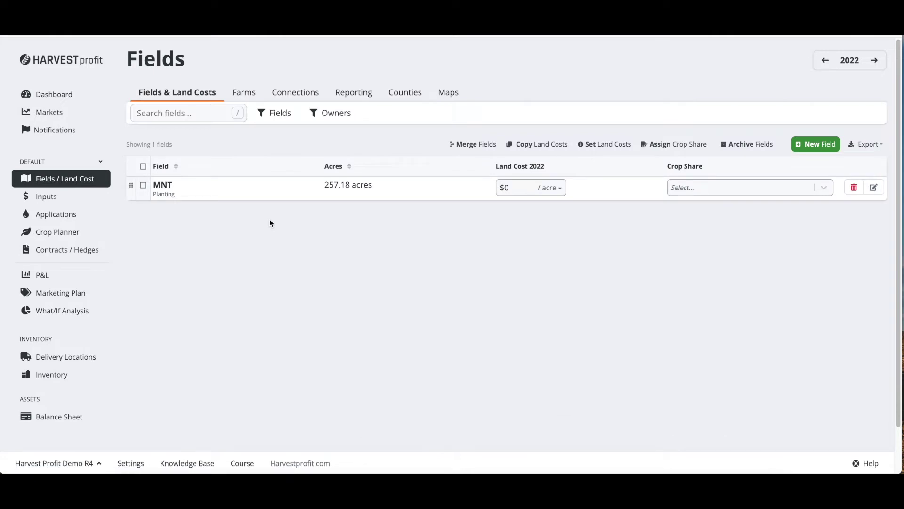
pyautogui.click(549, 187)
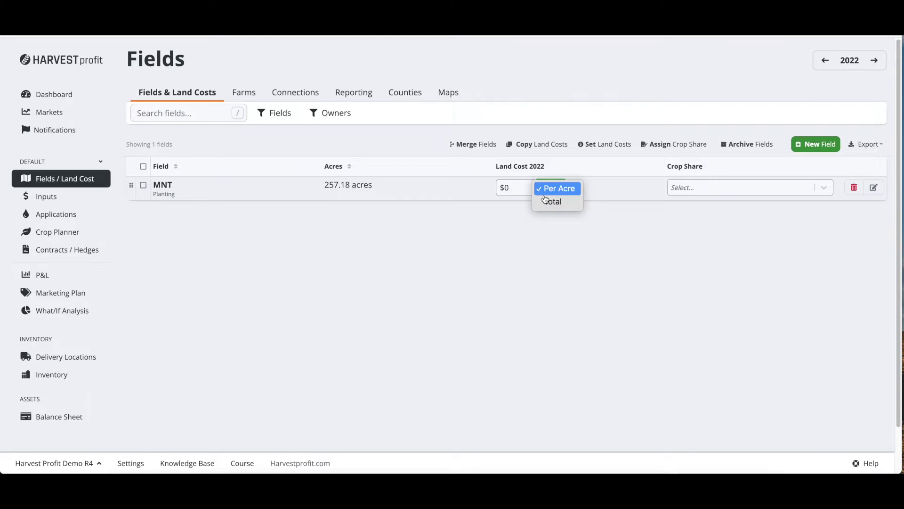
pyautogui.click(504, 218)
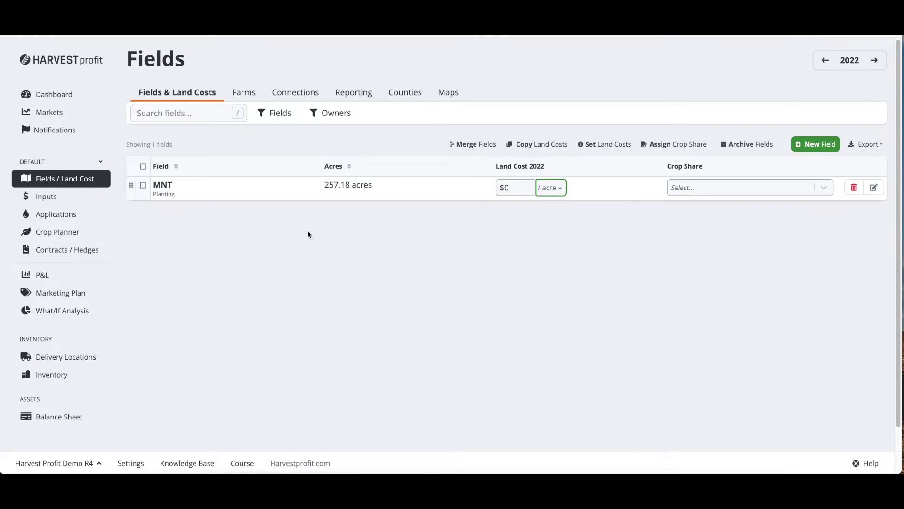
pyautogui.click(66, 234)
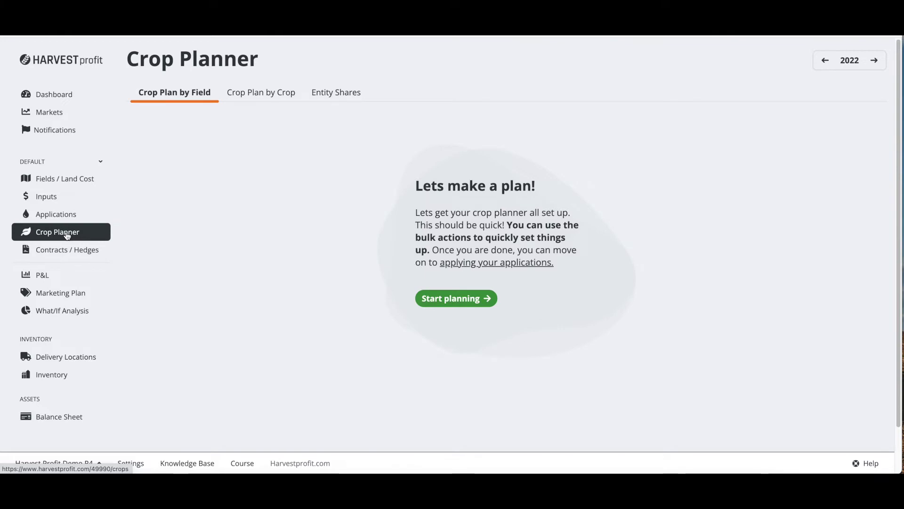
# Step: Start the 2022 crop plan with field MNT planted to 255 acres of Corn
pyautogui.click(447, 298)
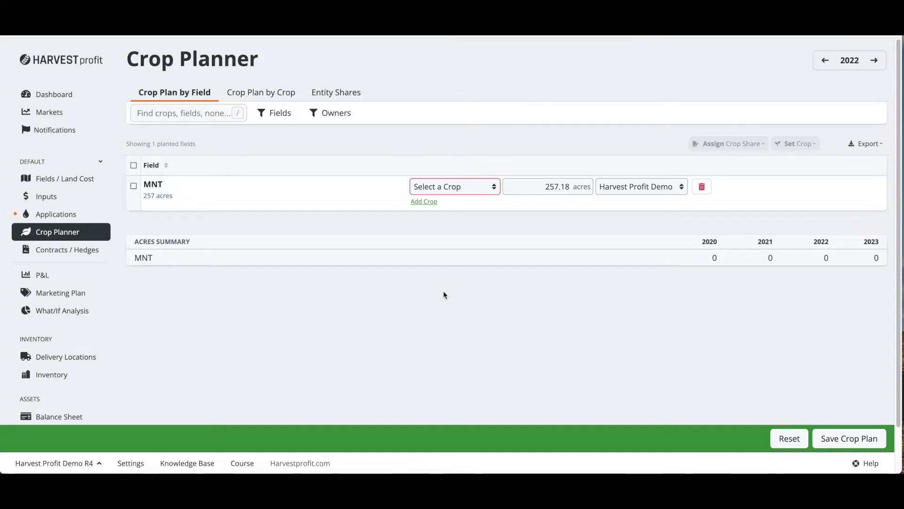
pyautogui.click(454, 186)
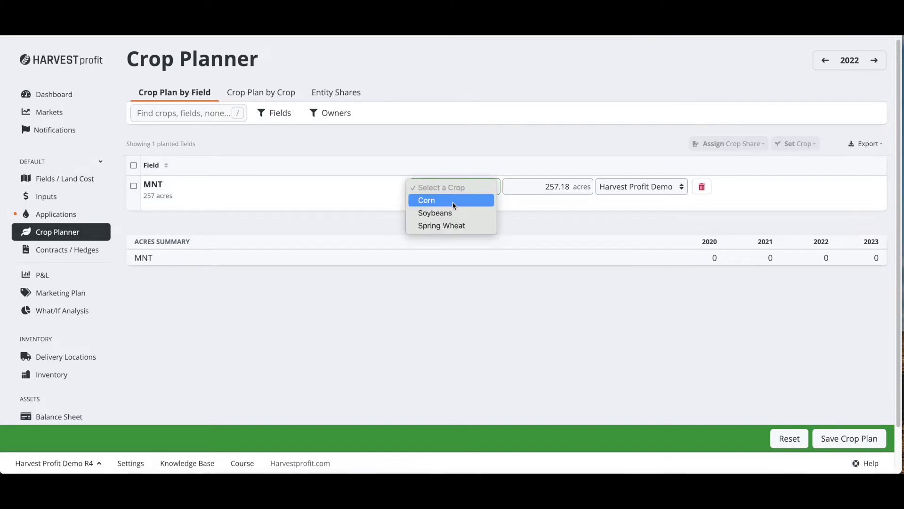
pyautogui.click(454, 201)
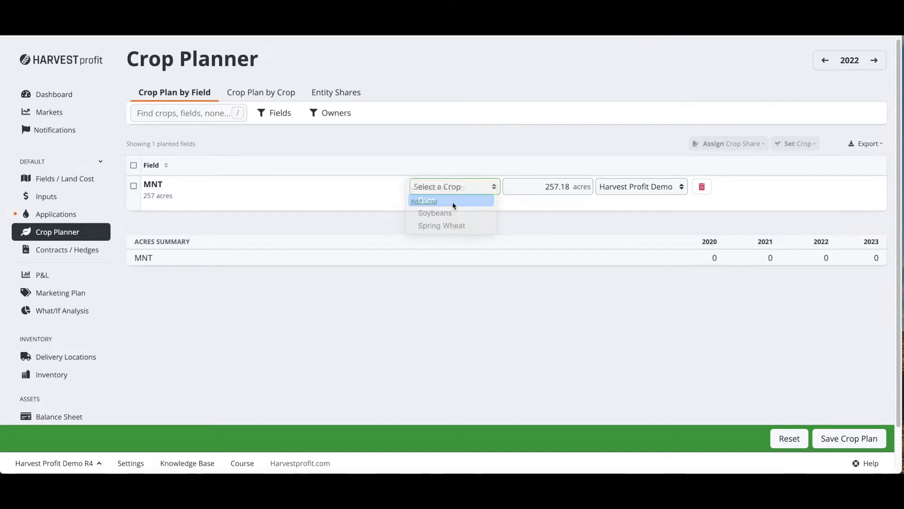
pyautogui.doubleClick(558, 187)
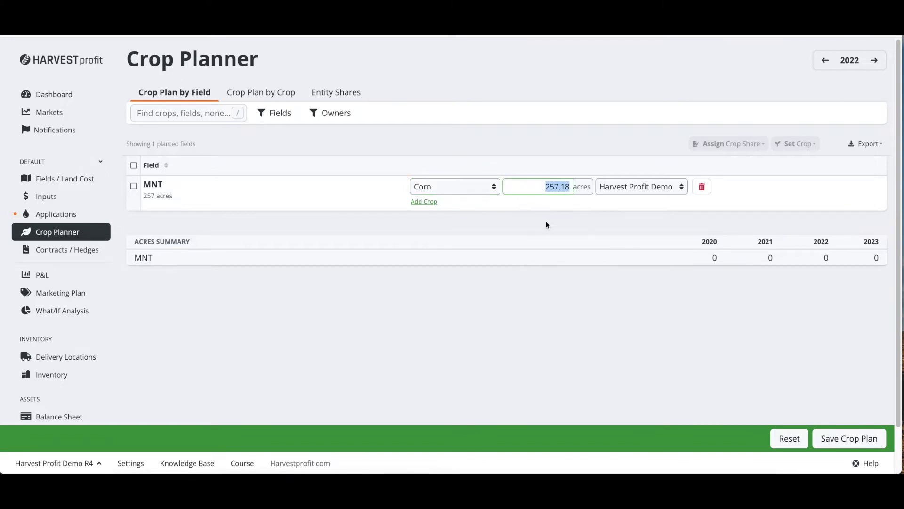
pyautogui.write('25')
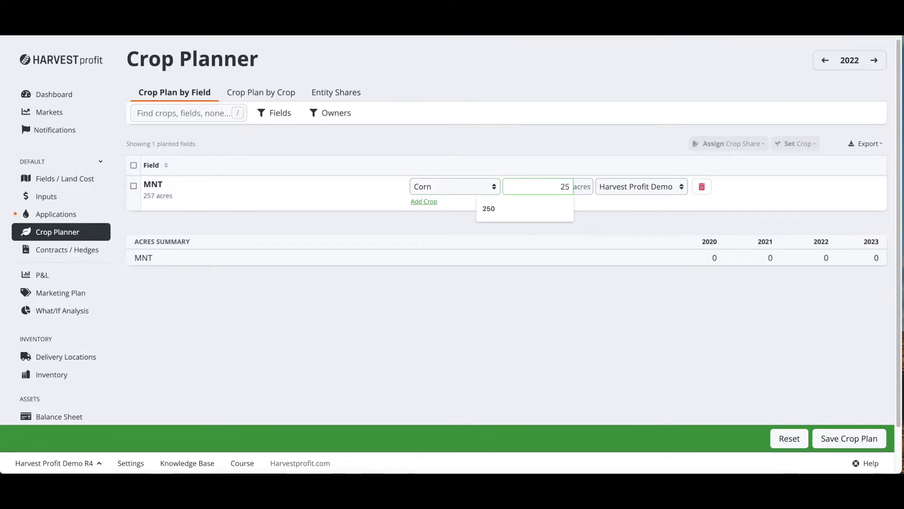
pyautogui.write('5')
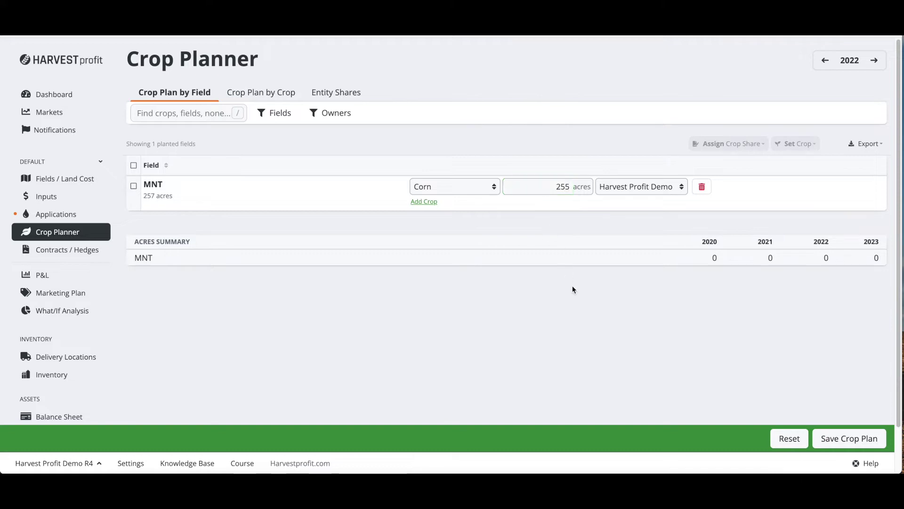
# Step: Assign MNT's corn to the Harvest Profit Demo entity and view Entity Shares
pyautogui.click(631, 188)
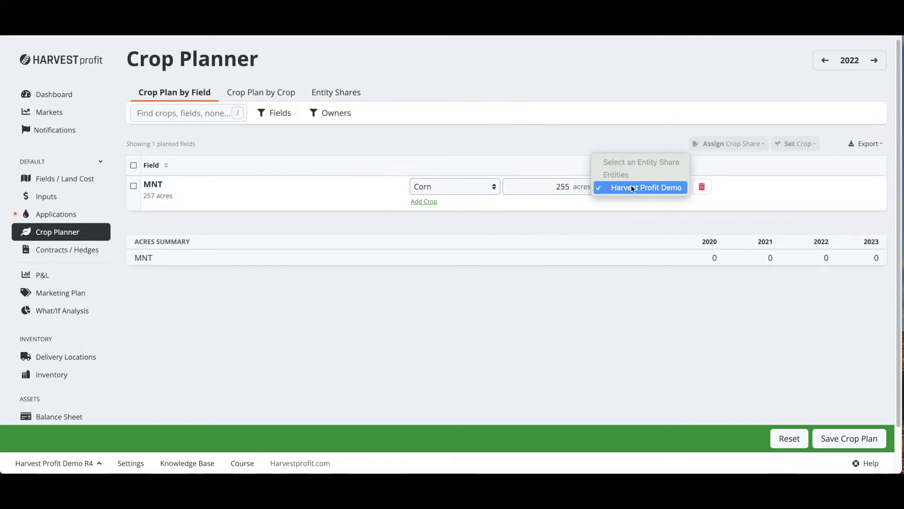
pyautogui.click(632, 188)
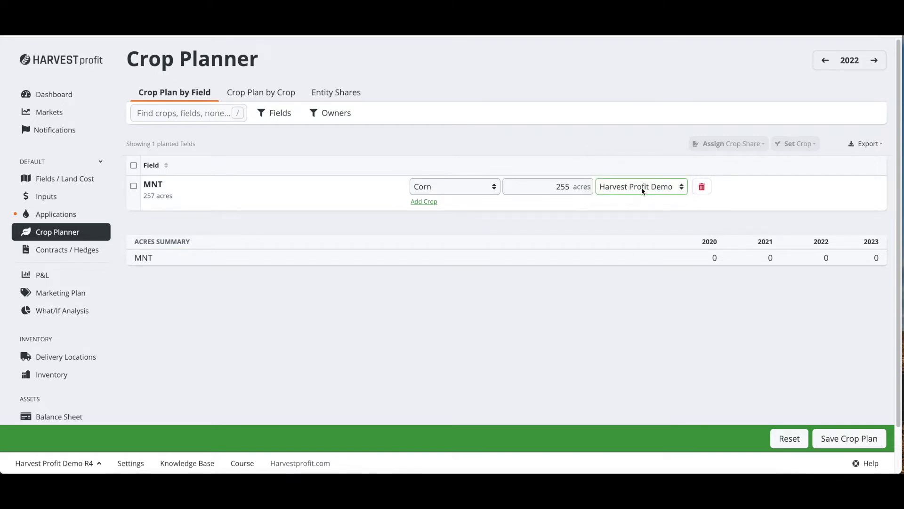
pyautogui.click(641, 188)
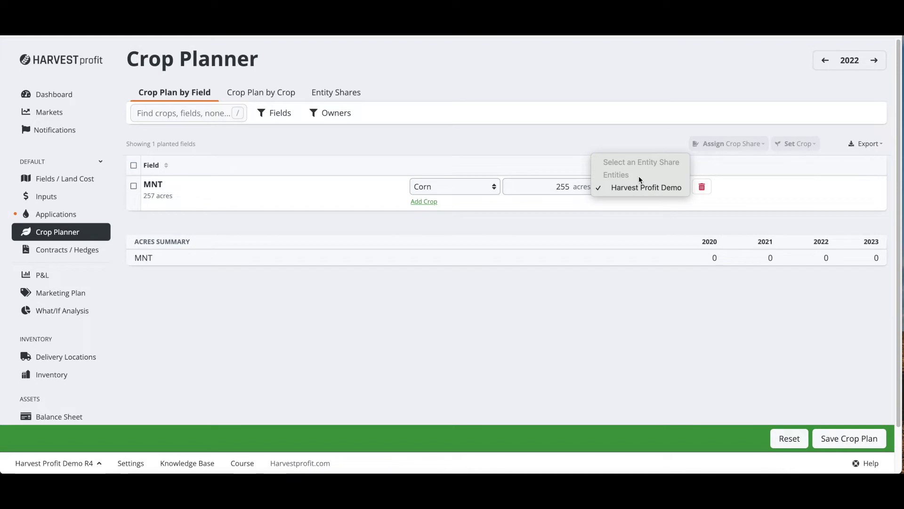
pyautogui.click(555, 148)
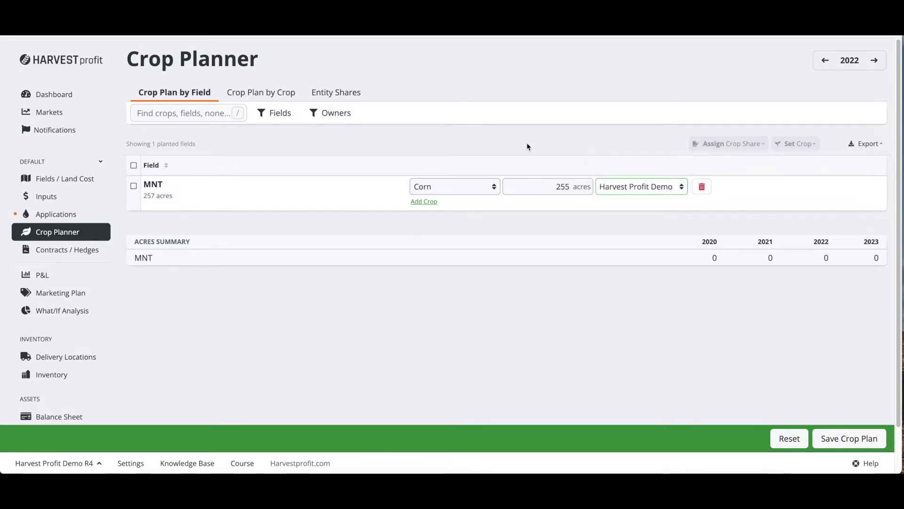
pyautogui.click(338, 94)
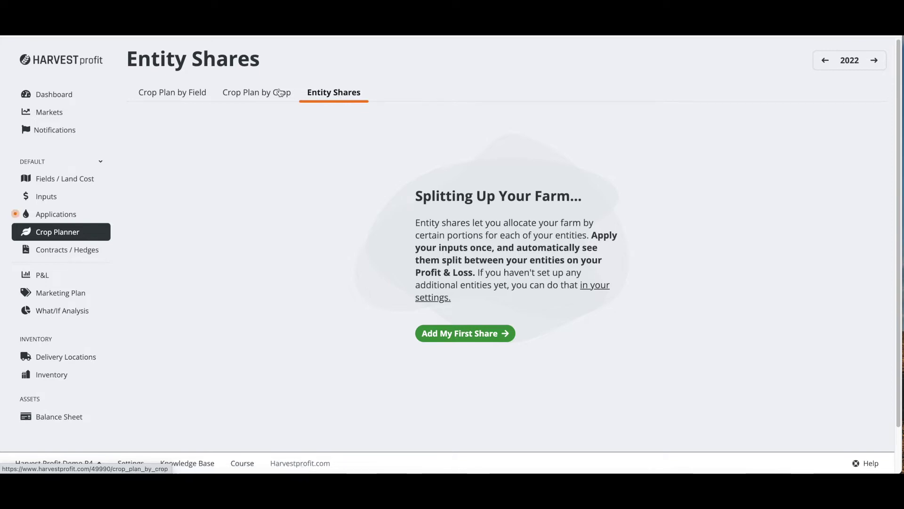
# Step: Back on Crop Plan by Field, set MNT's entity to Harvest Profit Demo and save the plan
pyautogui.click(186, 95)
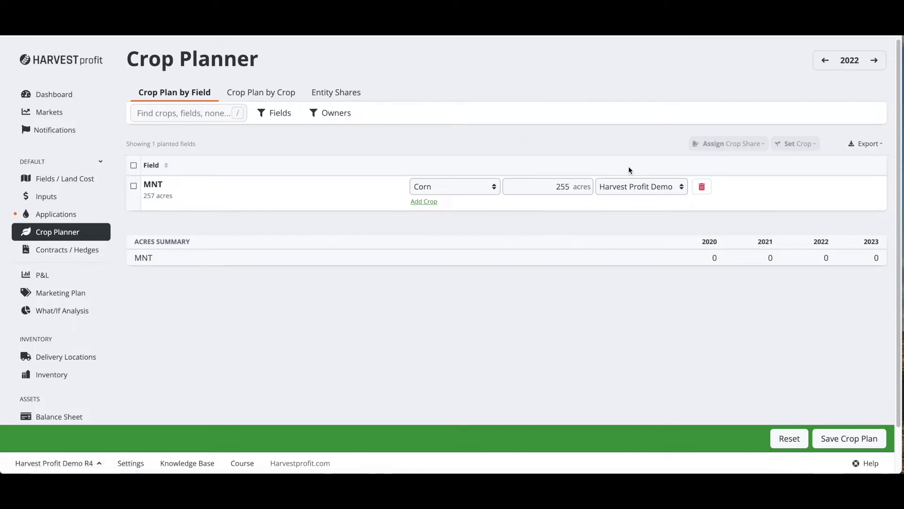
pyautogui.click(644, 185)
pyautogui.click(644, 187)
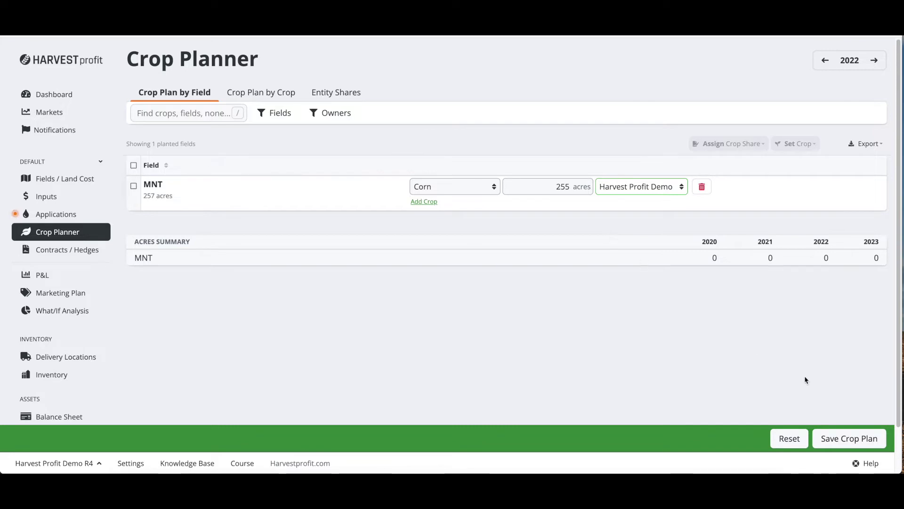
pyautogui.click(853, 437)
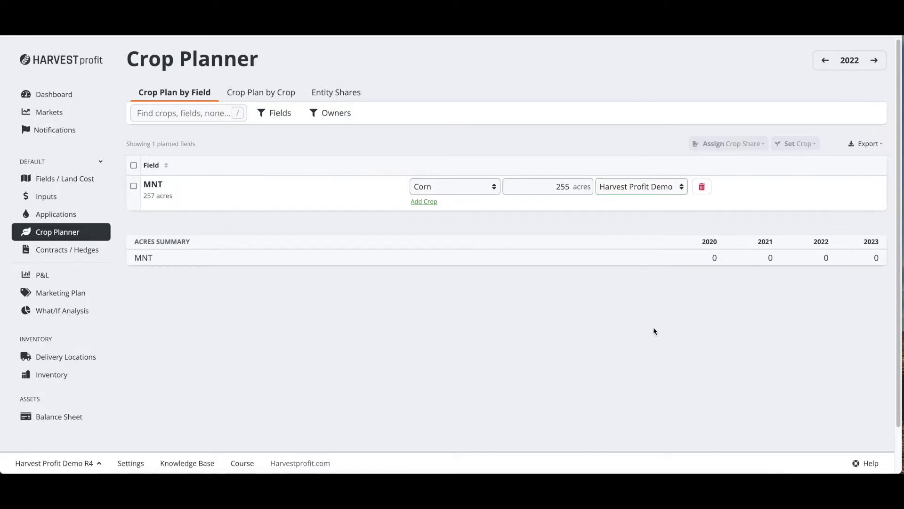
# Step: Open field MNT's applications with machine data and start importing the May 1 Application's 200lbUrea125lbAMSMix
pyautogui.click(66, 214)
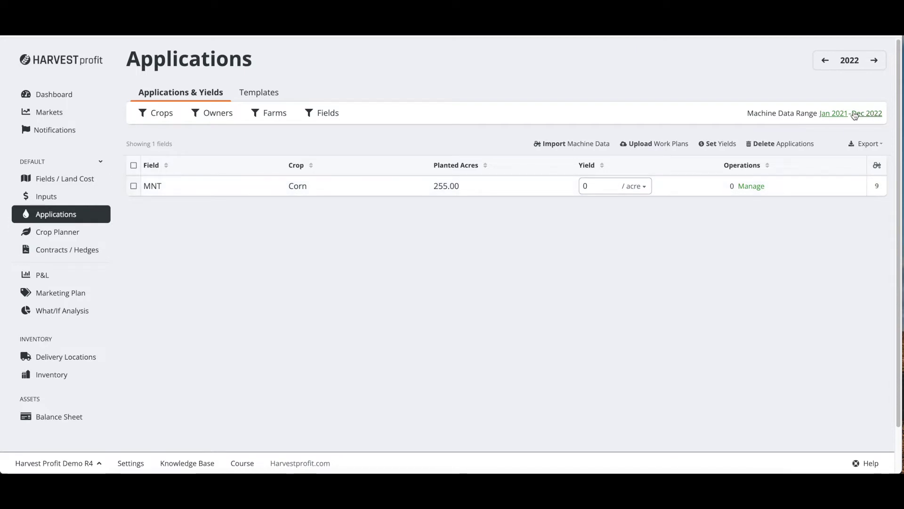
pyautogui.click(752, 186)
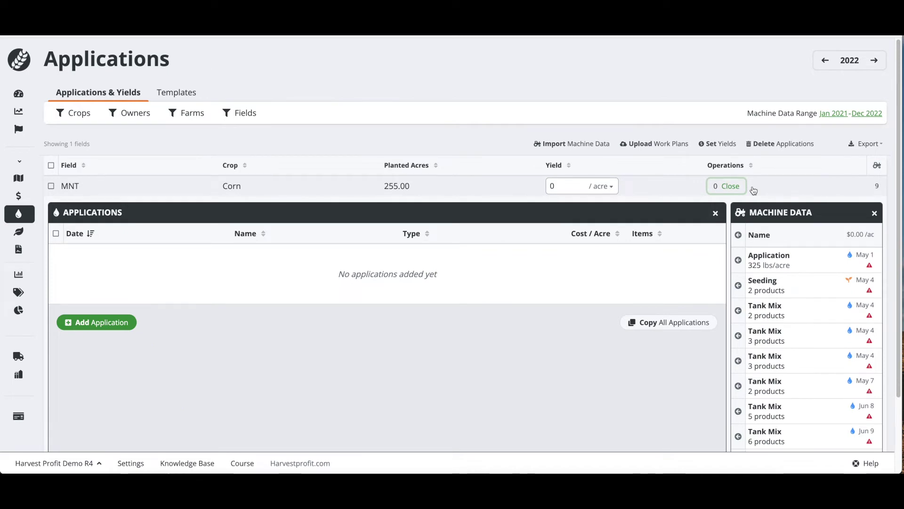
pyautogui.scroll(-2, 754, 190)
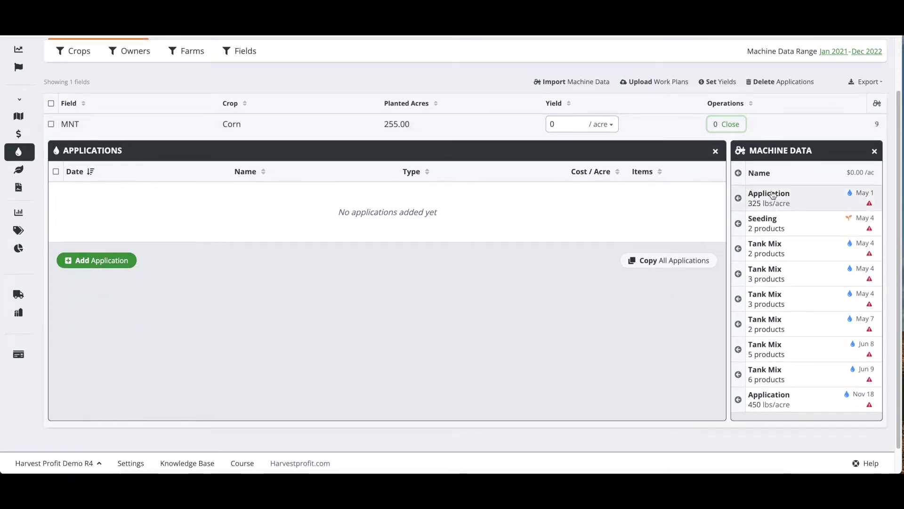
pyautogui.click(777, 197)
pyautogui.scroll(-1, 777, 197)
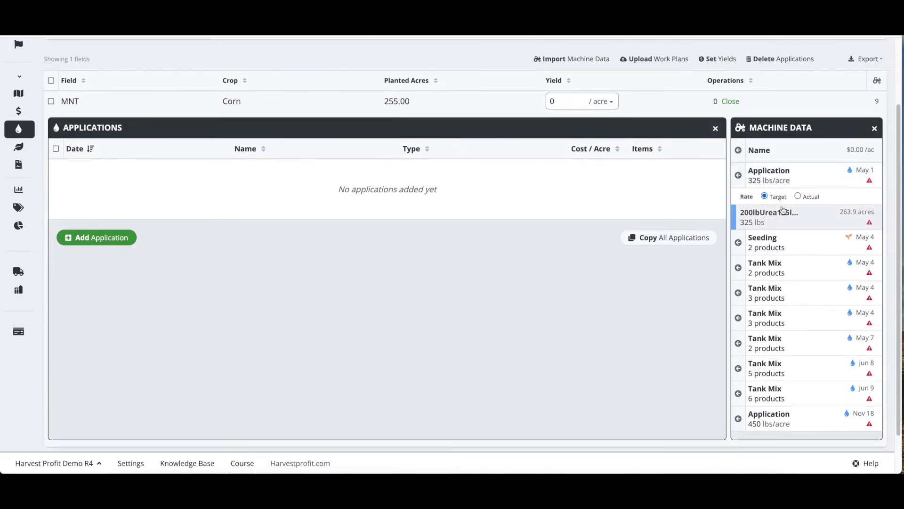
pyautogui.click(739, 177)
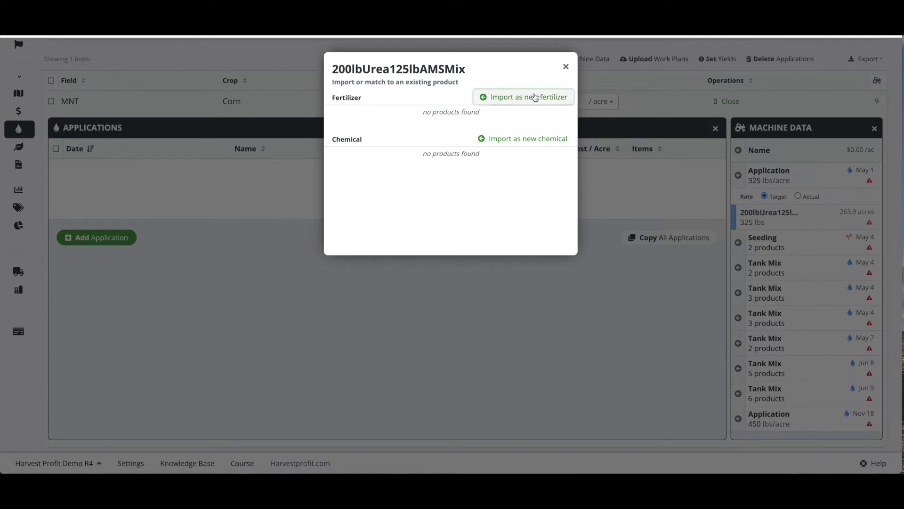
# Step: Import 200lbUrea125lbAMSMix as a new fertilizer, and P9492AM(1) and DKC45-95 VT2PRIB as new seeds
pyautogui.click(535, 97)
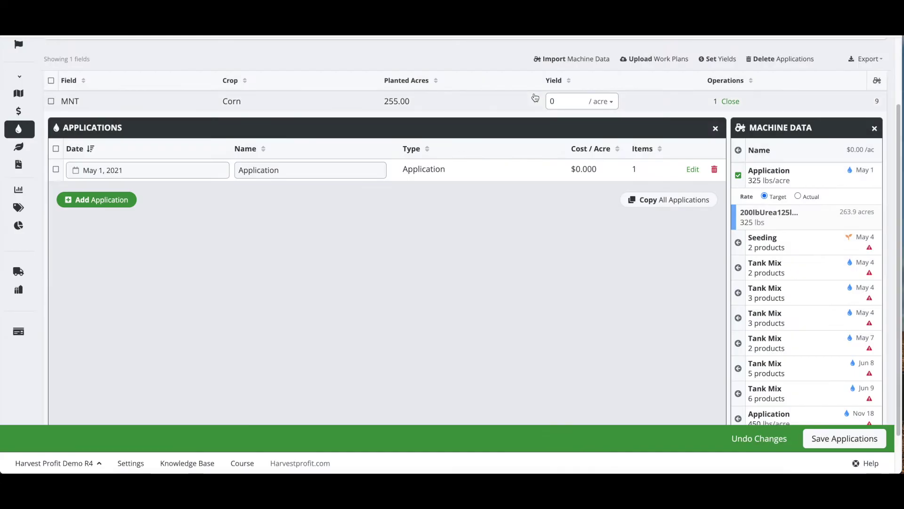
pyautogui.scroll(-1, 784, 214)
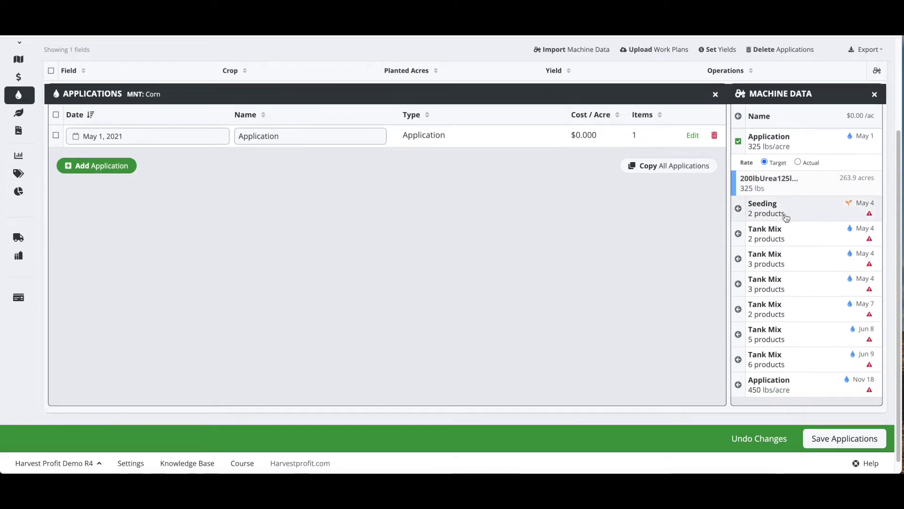
pyautogui.click(785, 214)
pyautogui.scroll(-1, 767, 202)
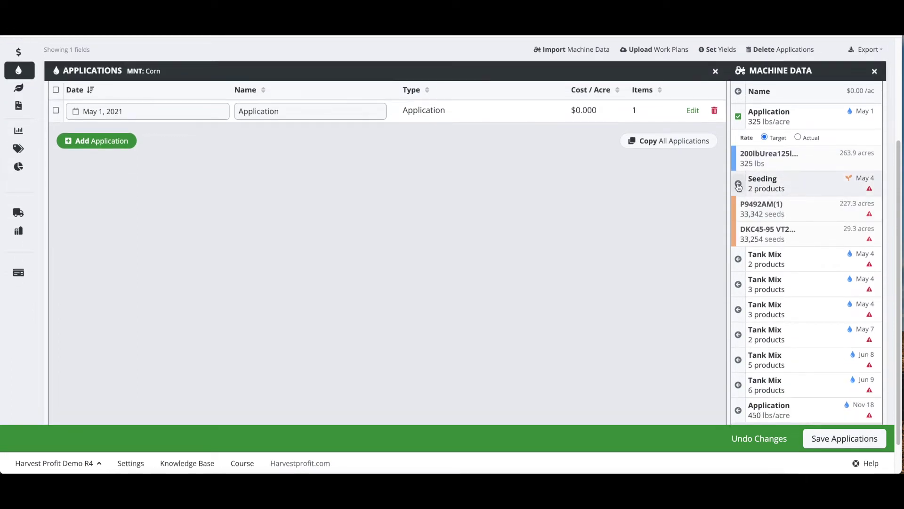
pyautogui.click(738, 184)
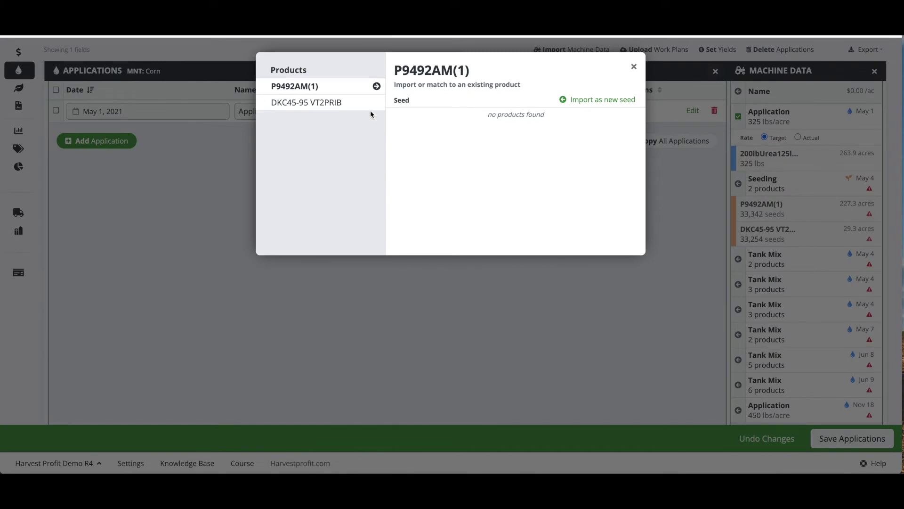
pyautogui.click(596, 101)
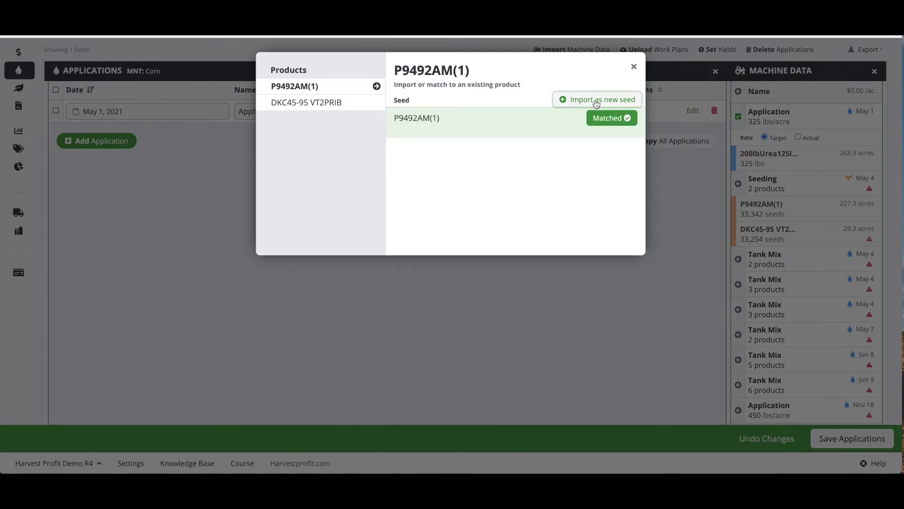
pyautogui.click(596, 101)
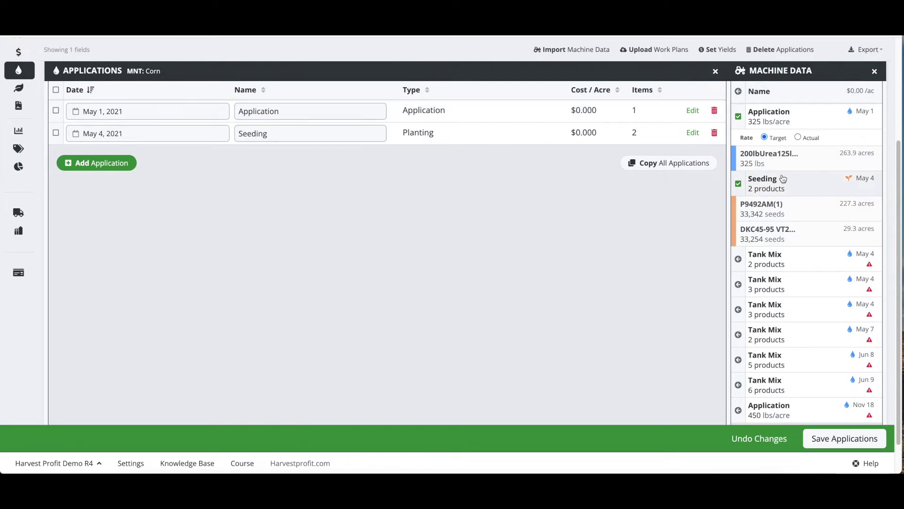
# Step: Recheck the urea mix's product match, then expand the two-product Tank Mix record
pyautogui.click(768, 164)
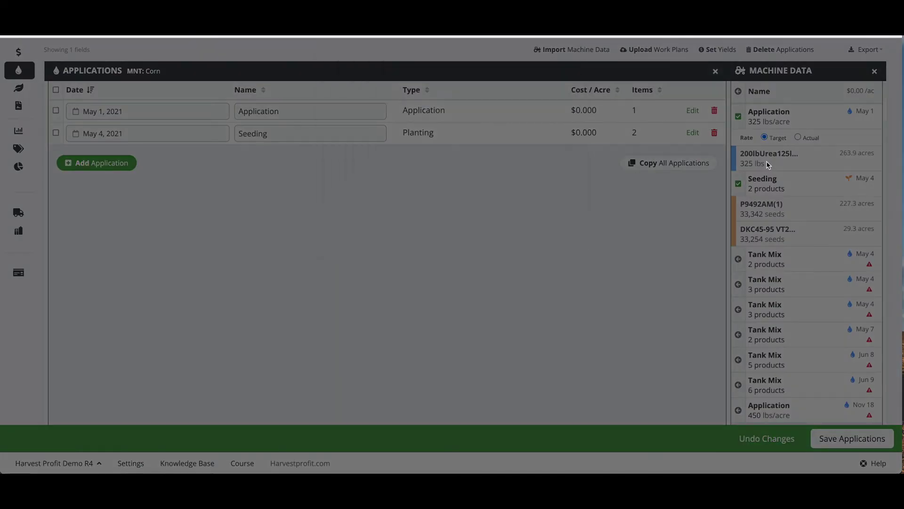
pyautogui.click(565, 69)
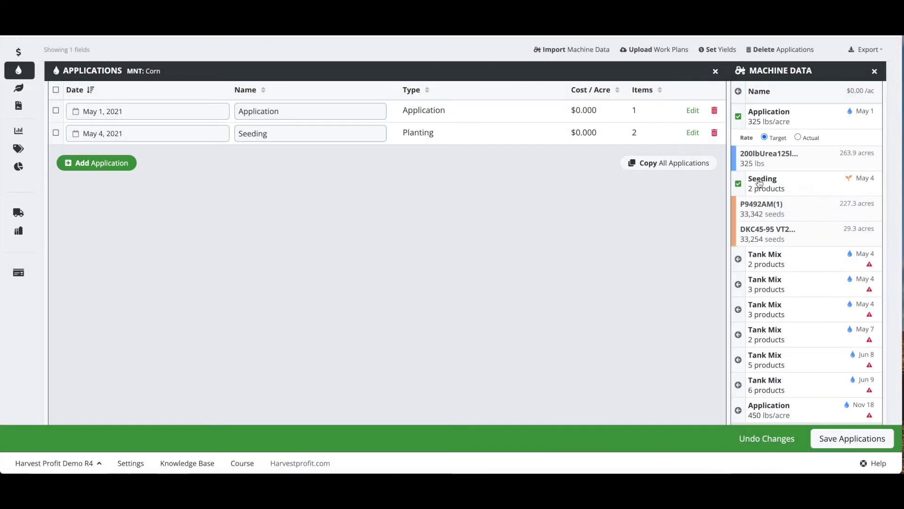
pyautogui.click(796, 263)
pyautogui.scroll(-2, 794, 268)
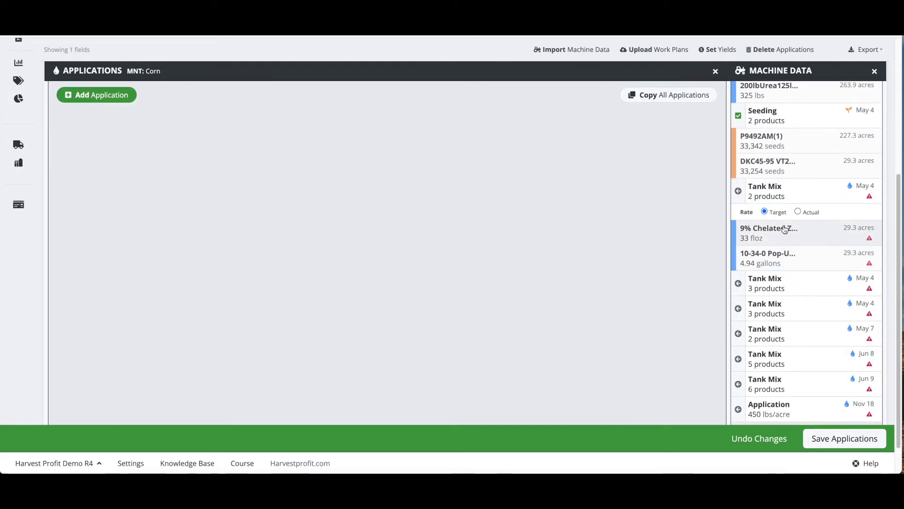
# Step: Import 9% Chelated Zinc and 10-34-0 Pop-Up Start as new fertilizers
pyautogui.click(743, 192)
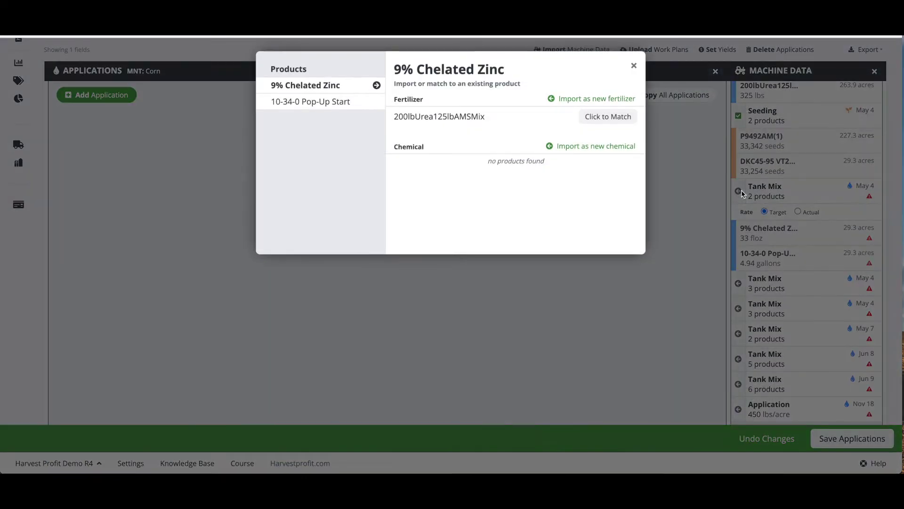
pyautogui.click(611, 99)
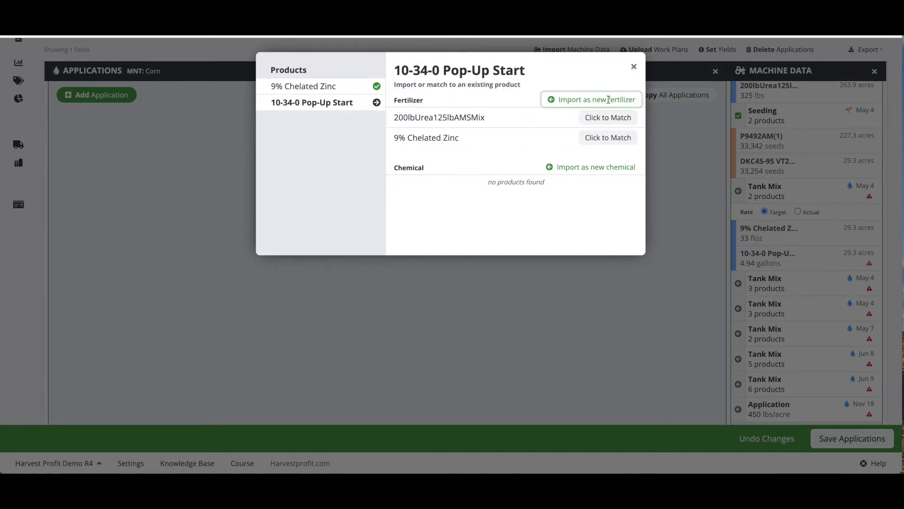
pyautogui.click(610, 100)
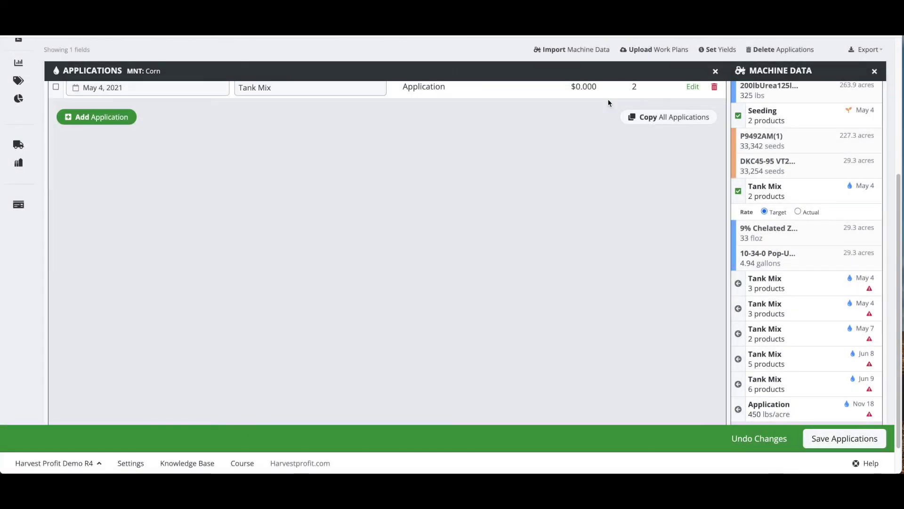
# Step: Expand the remaining May 4, May 7 and Jun 8 Tank Mix records
pyautogui.scroll(-1, 731, 155)
pyautogui.click(843, 251)
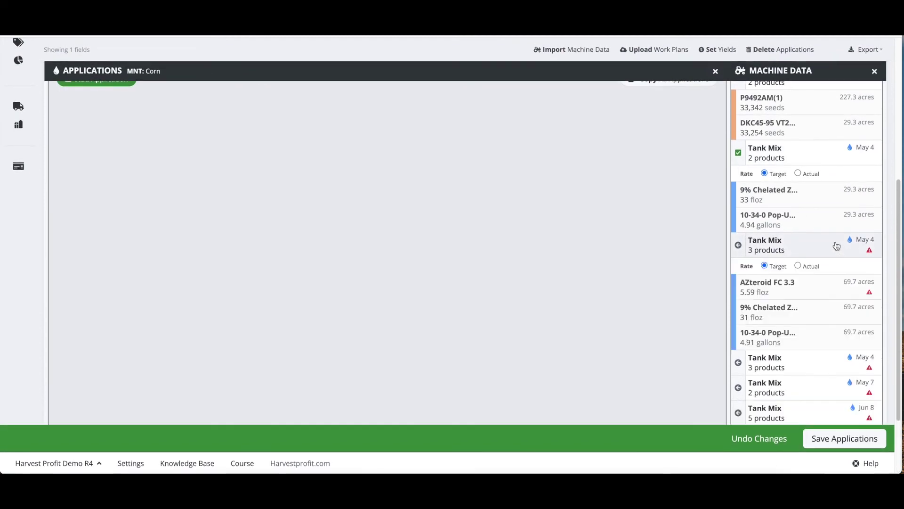
pyautogui.scroll(-1, 797, 238)
pyautogui.scroll(-1, 798, 242)
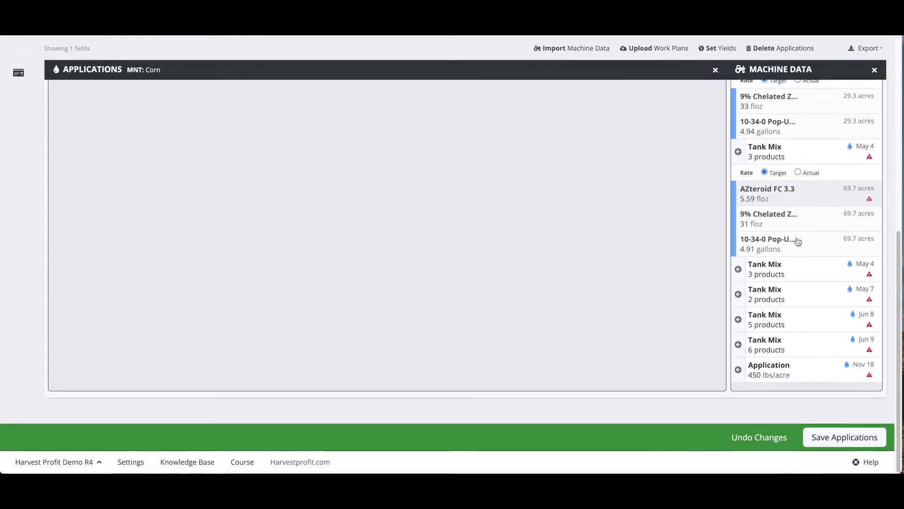
pyautogui.click(798, 264)
pyautogui.scroll(-2, 798, 264)
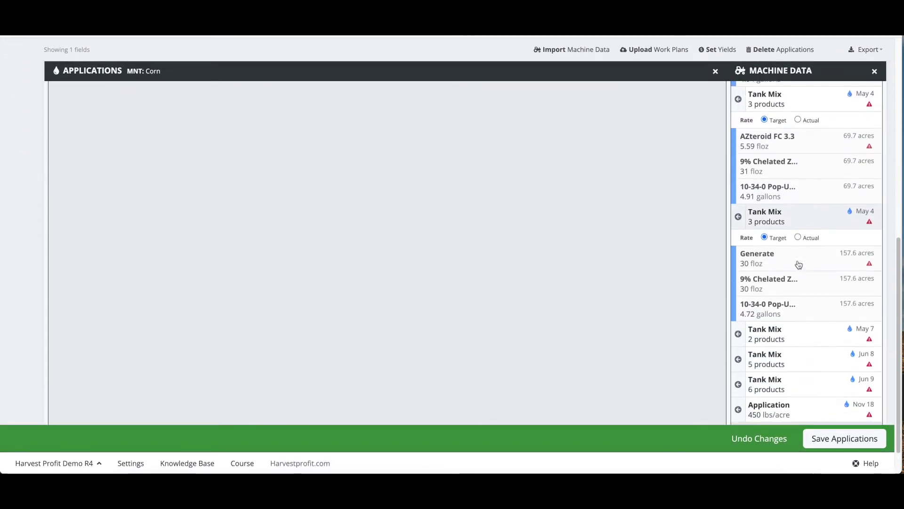
pyautogui.click(793, 288)
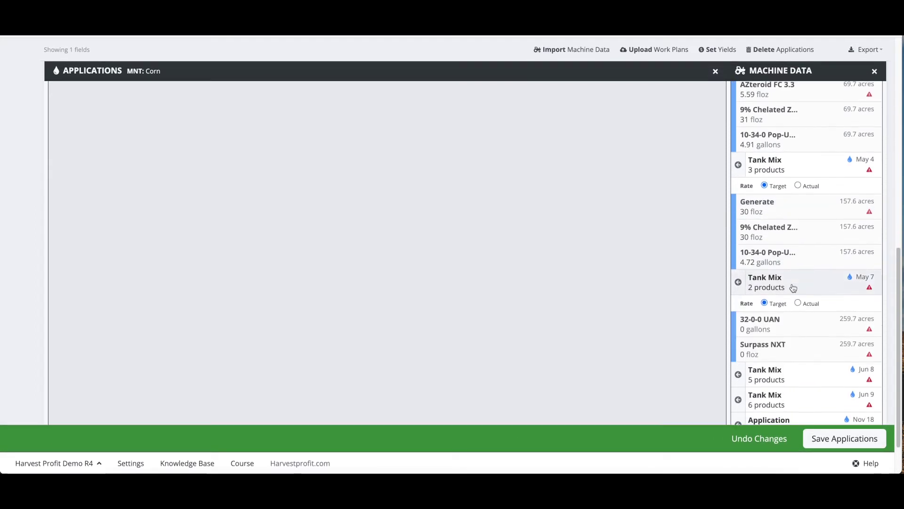
pyautogui.scroll(-1, 793, 285)
pyautogui.click(783, 325)
pyautogui.scroll(-2, 783, 327)
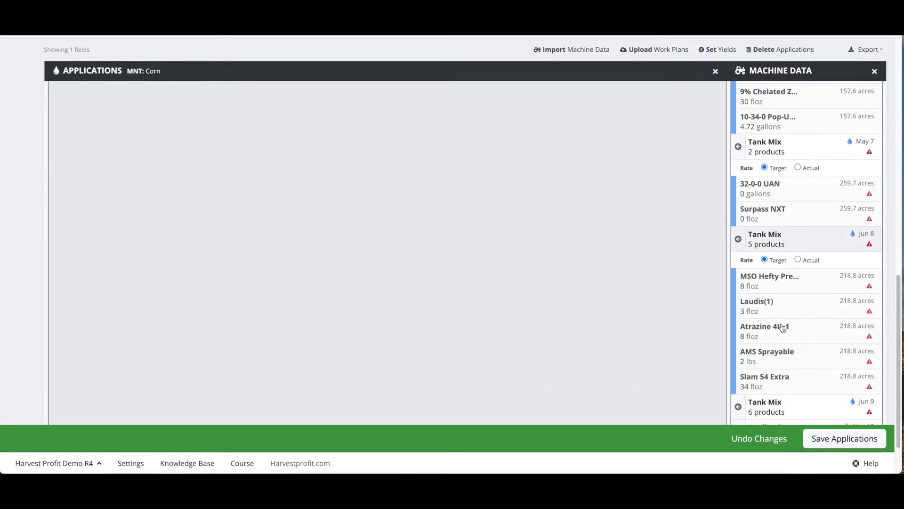
# Step: Import MSO Hefty Premium, Laudis(1), Atrazine 4L~1, AMS Sprayable and Slam 54 Extra as new chemicals, and save
pyautogui.click(739, 239)
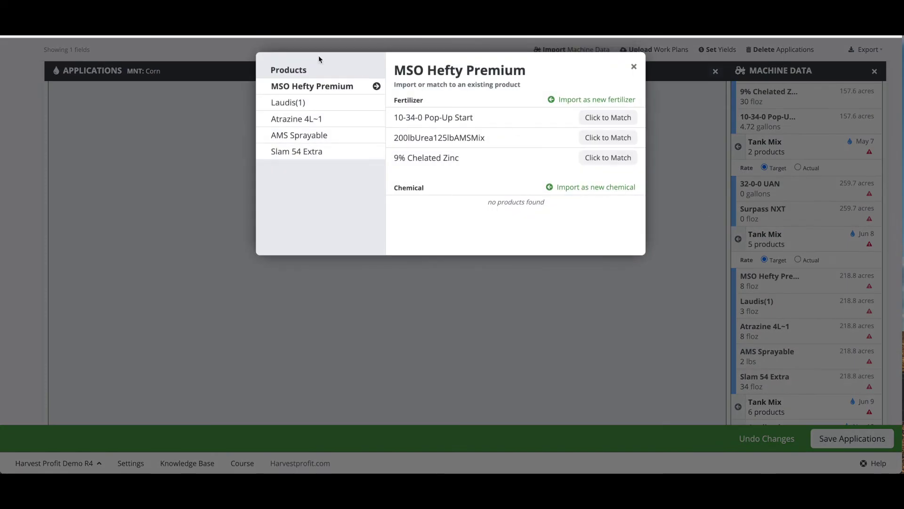
pyautogui.click(602, 188)
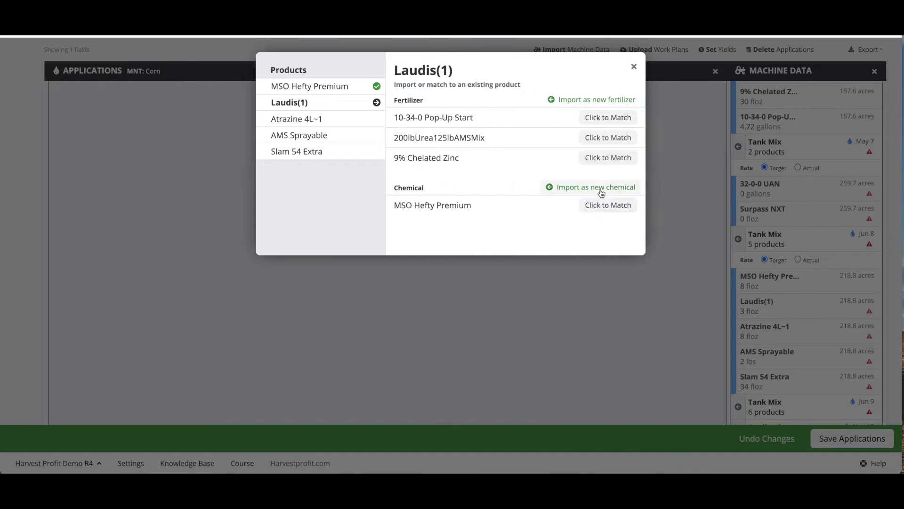
pyautogui.click(601, 189)
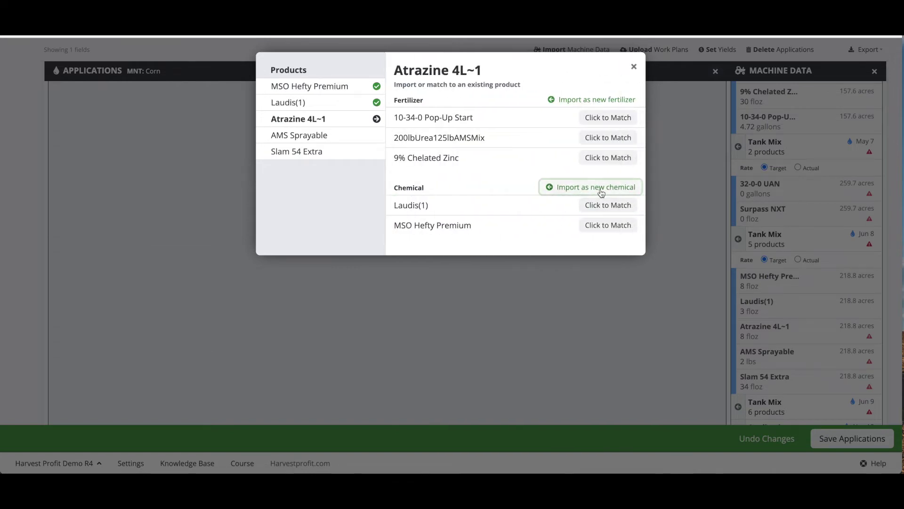
pyautogui.click(601, 189)
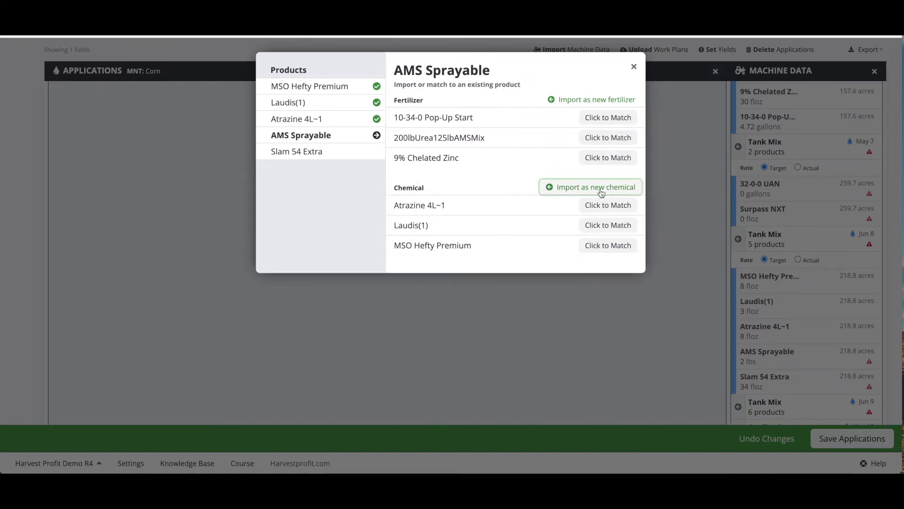
pyautogui.click(602, 188)
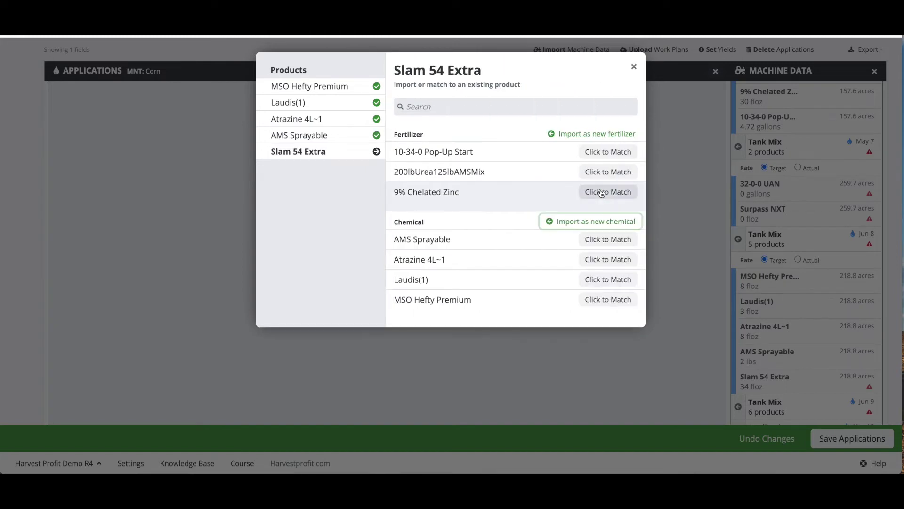
pyautogui.click(583, 219)
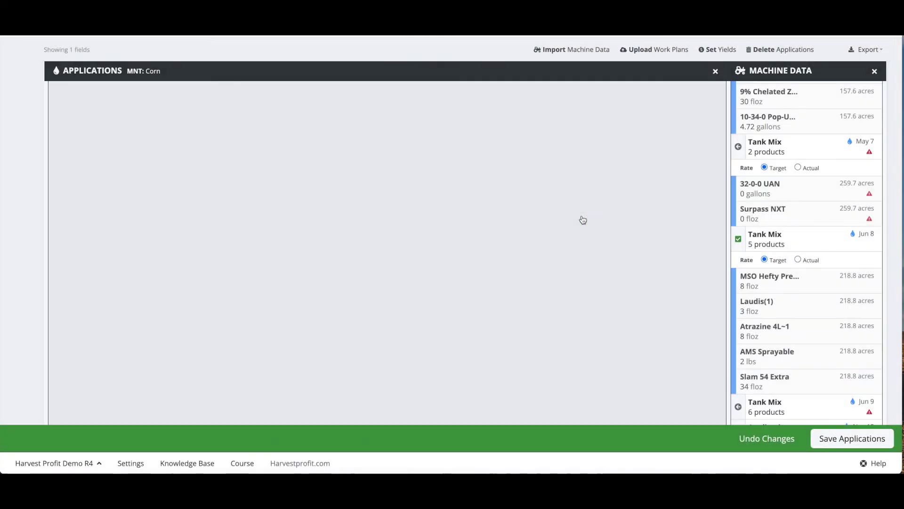
pyautogui.click(856, 440)
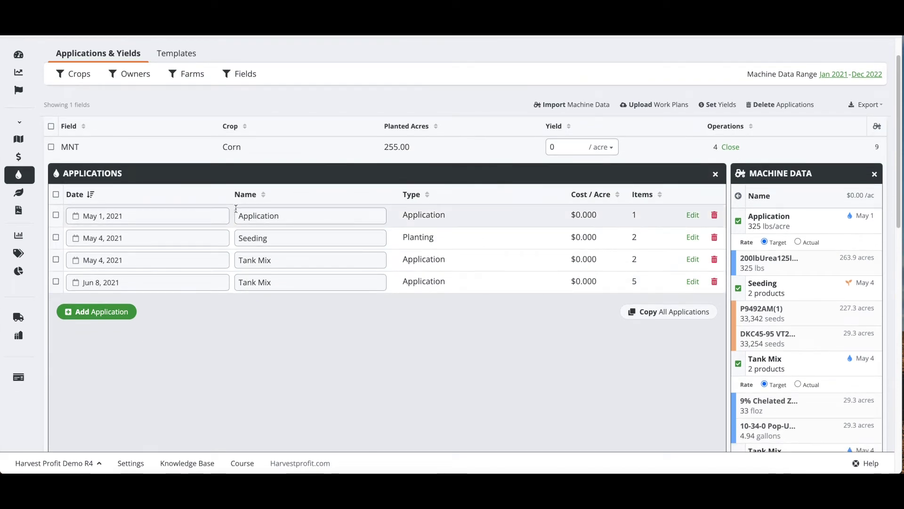
# Step: Inspect the May 1 Application's fertilizer product details
pyautogui.click(691, 216)
pyautogui.scroll(-1, 323, 230)
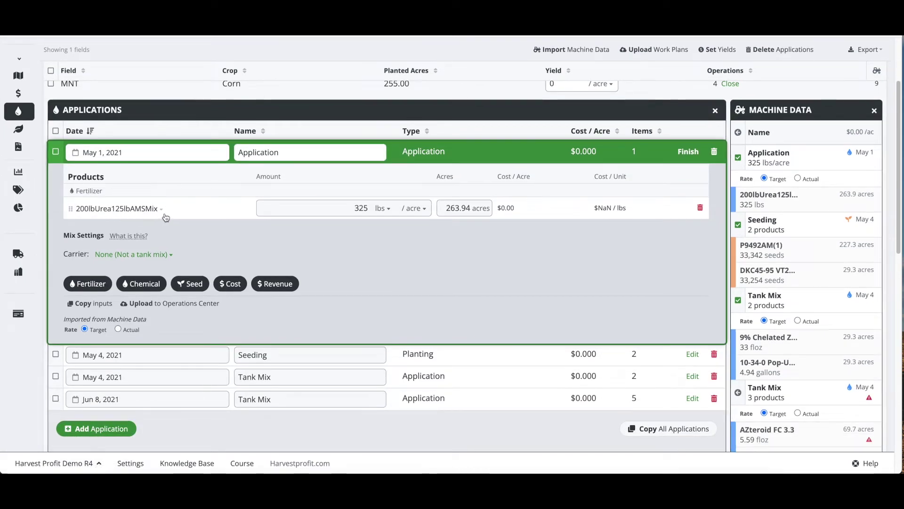
pyautogui.scroll(-1, 400, 225)
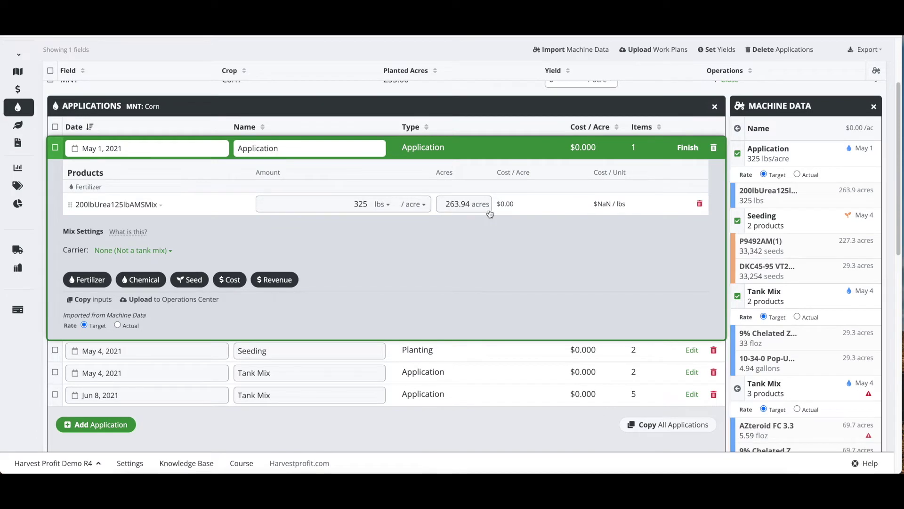
pyautogui.click(456, 204)
pyautogui.click(481, 242)
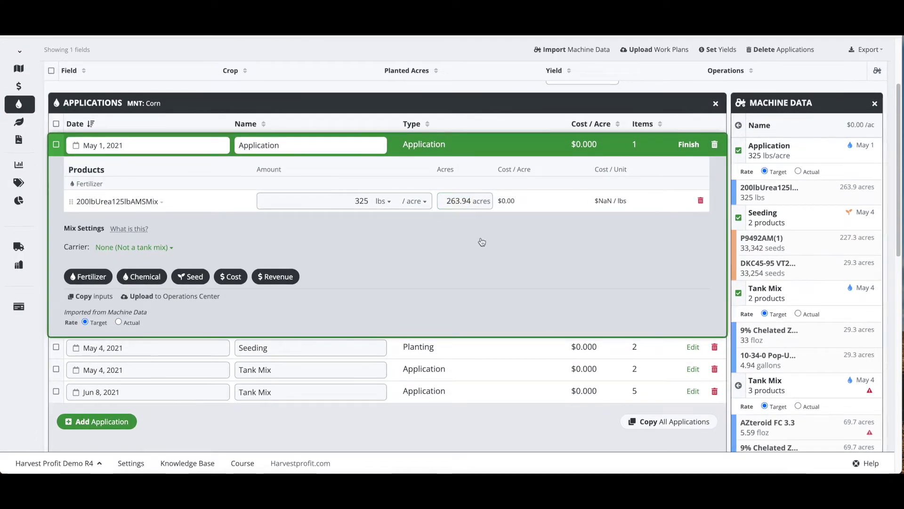
pyautogui.click(681, 147)
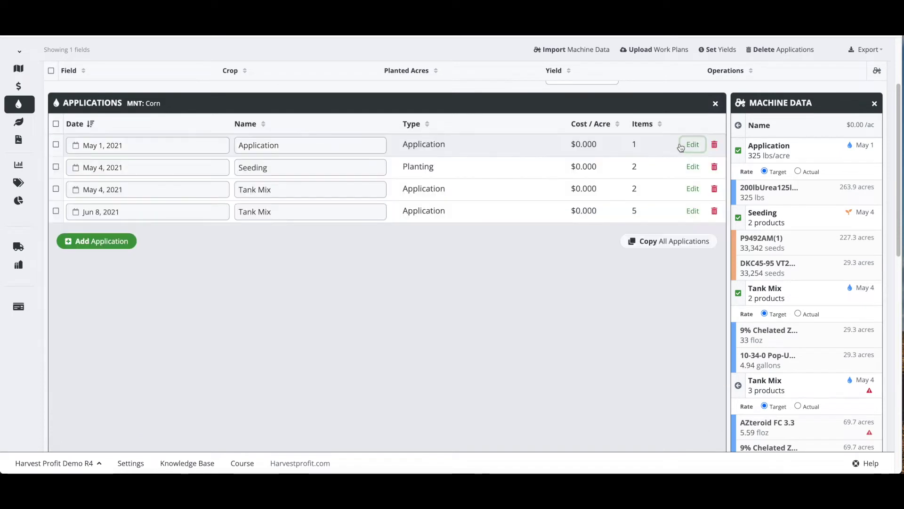
# Step: Inspect the Seeding application's seed products, then close MNT's application panels
pyautogui.click(691, 167)
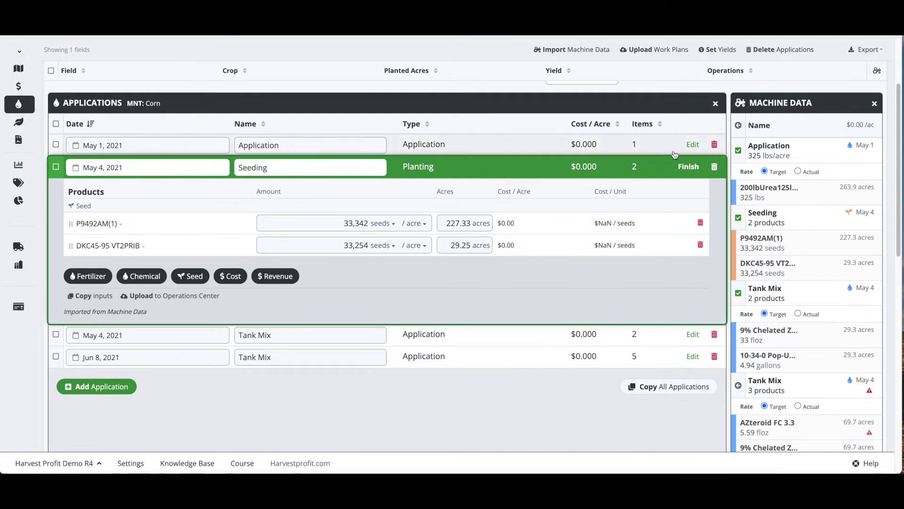
pyautogui.click(684, 167)
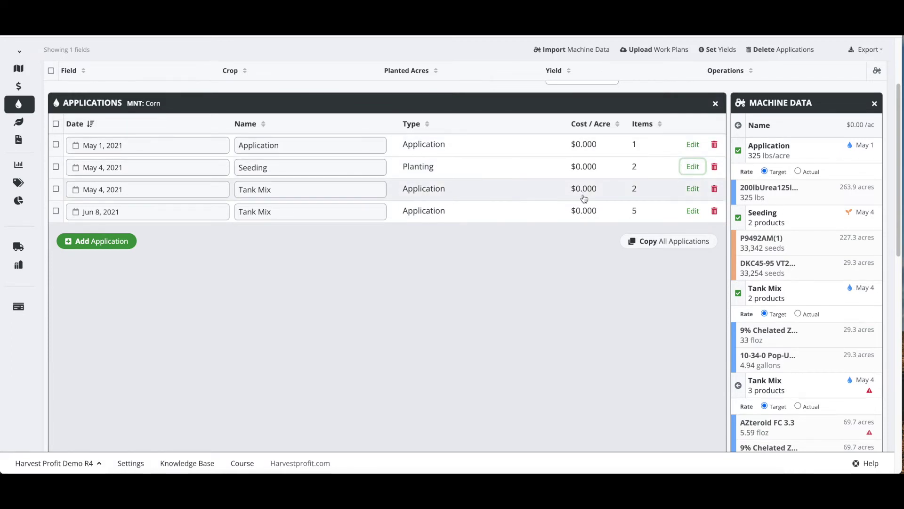
pyautogui.scroll(3, 553, 252)
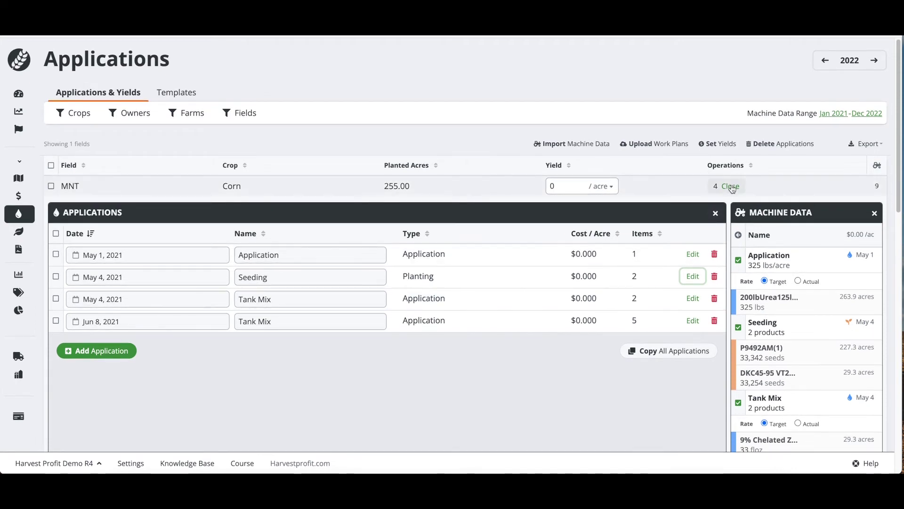
pyautogui.click(730, 186)
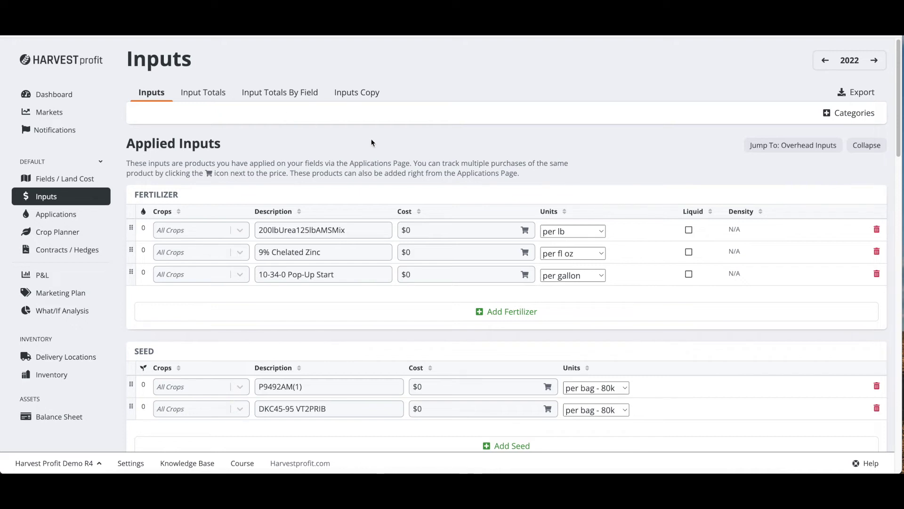
# Step: Price 200lbUrea125lbAMSMix at $800 per ton
pyautogui.scroll(-1, 372, 142)
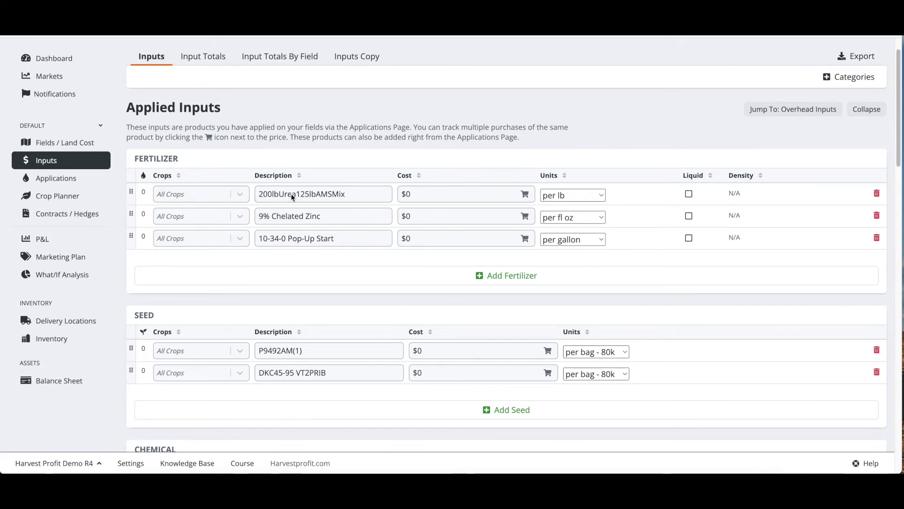
pyautogui.click(572, 196)
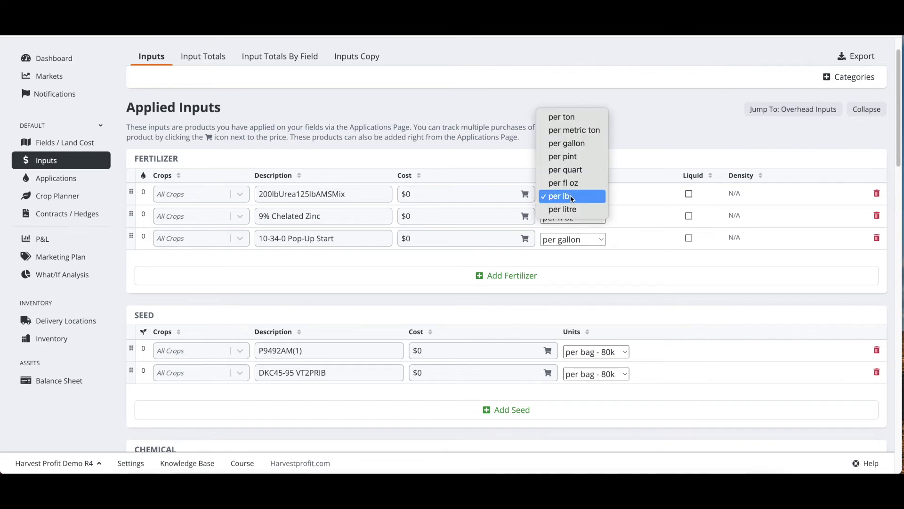
pyautogui.click(565, 117)
pyautogui.click(423, 194)
pyautogui.hotkey('ctrl', 'a')
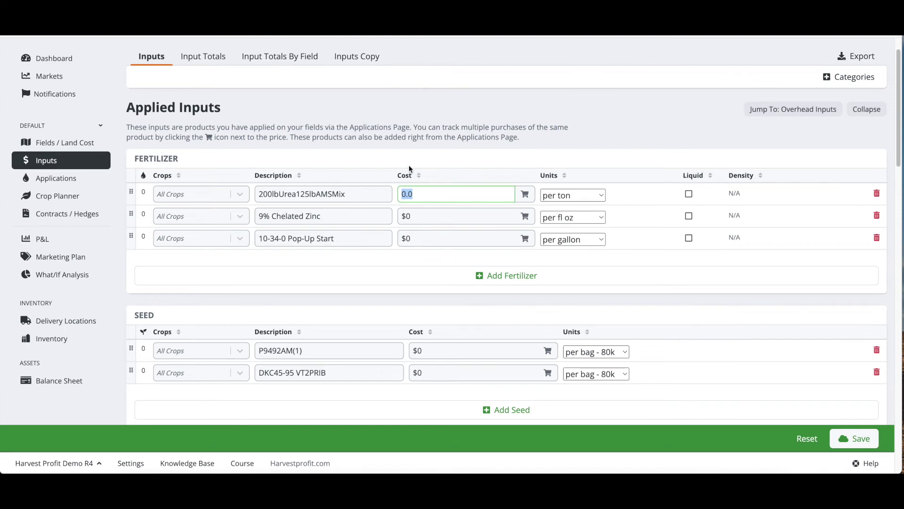
pyautogui.write('80')
pyautogui.click(584, 130)
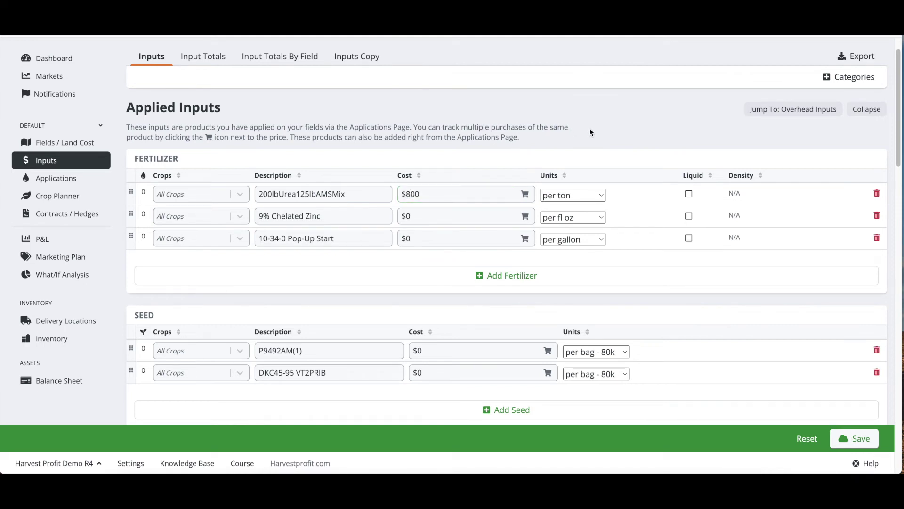
# Step: Price 9% Chelated Zinc at $5 per gallon and 10-34-0 Pop-Up Start at $8
pyautogui.click(463, 217)
pyautogui.write('5')
pyautogui.click(600, 222)
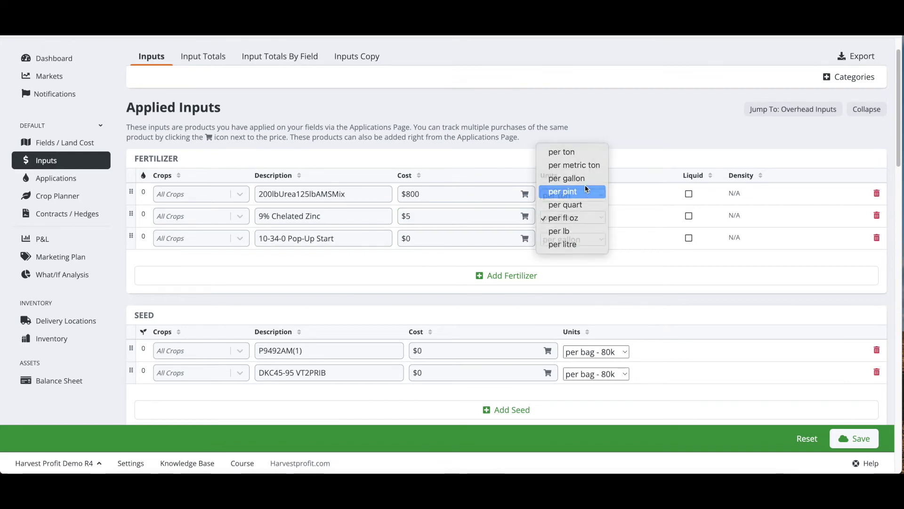
pyautogui.click(587, 190)
pyautogui.click(579, 217)
pyautogui.click(575, 204)
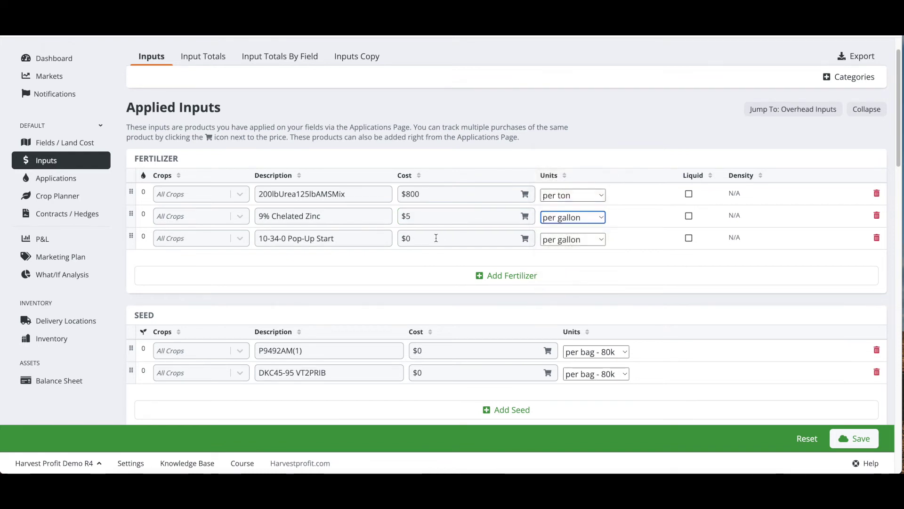
pyautogui.click(437, 237)
pyautogui.write('8')
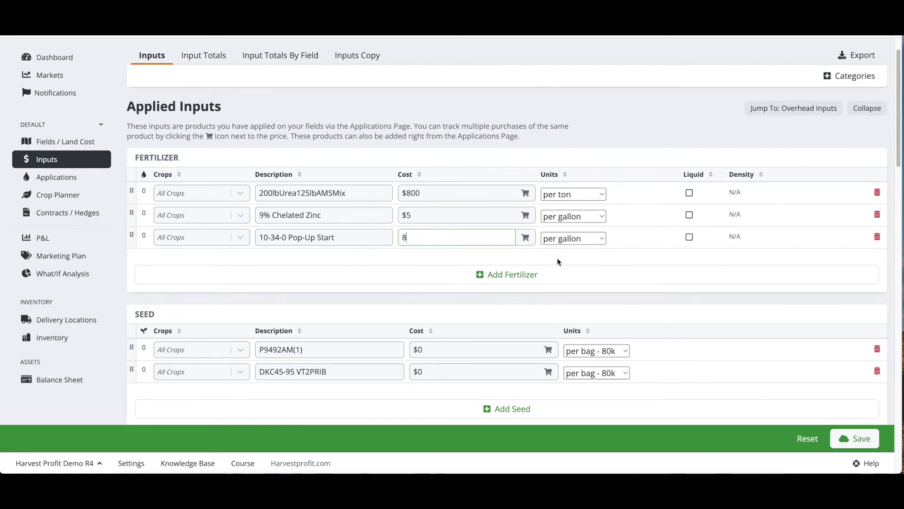
pyautogui.click(557, 258)
# Step: Price the seeds: P9492AM(1) at $275 and DKC45-95 VT2PRIB at $300
pyautogui.scroll(-1, 448, 193)
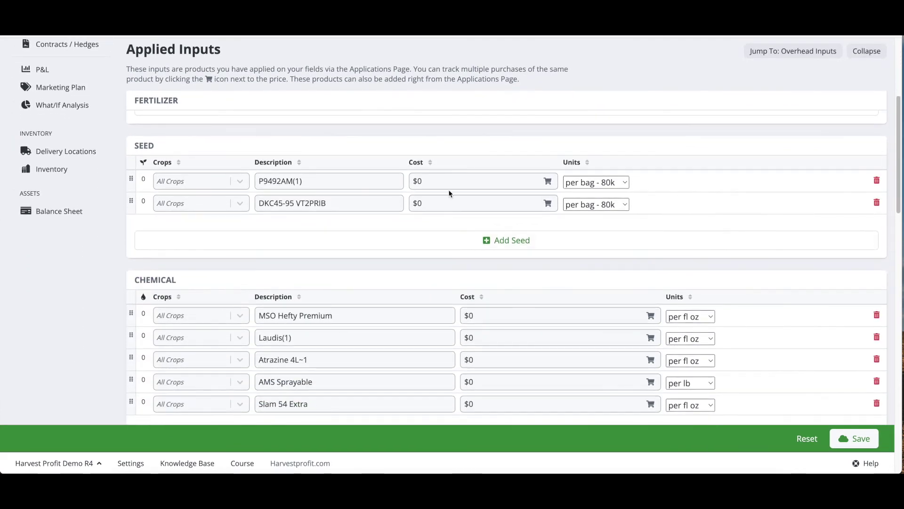
pyautogui.click(451, 182)
pyautogui.write('275')
pyautogui.click(441, 204)
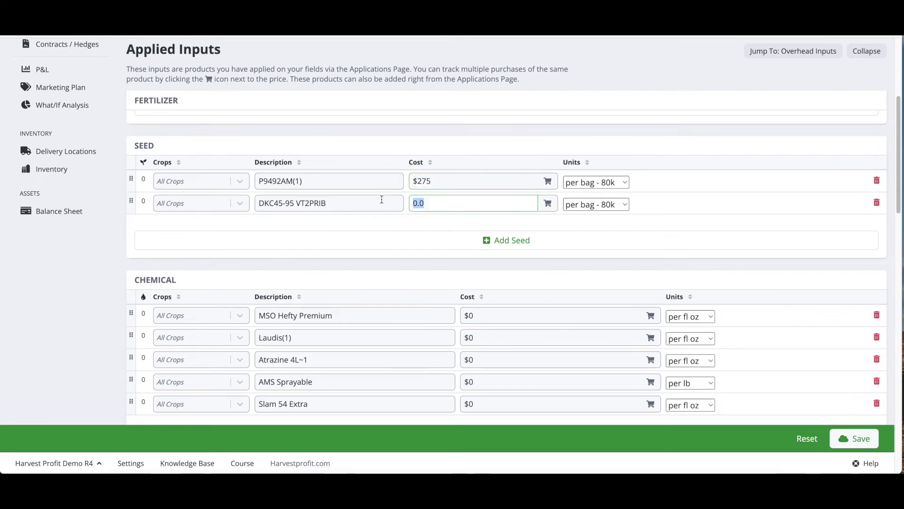
pyautogui.write('300')
pyautogui.click(549, 146)
# Step: Price MSO Hefty Premium at $15 and Laudis(1) at $150, both per gallon
pyautogui.scroll(-2, 549, 145)
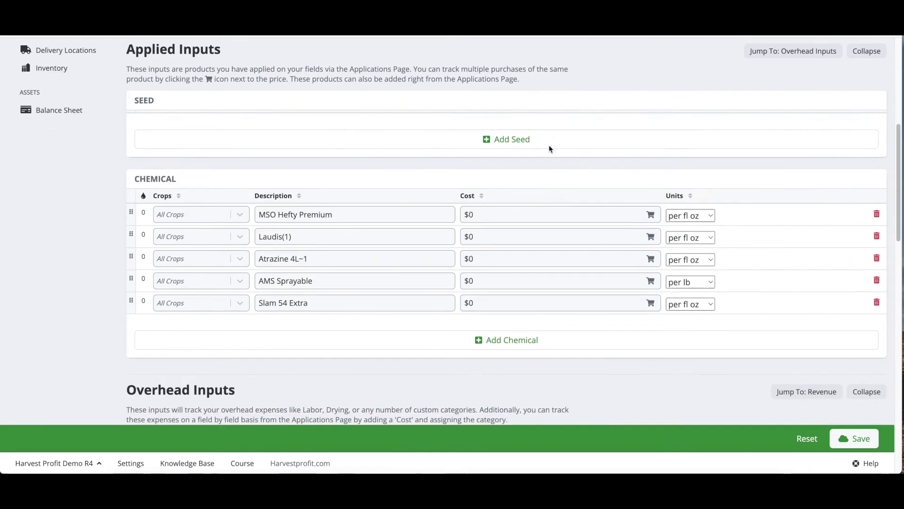
pyautogui.scroll(-1, 549, 149)
pyautogui.click(524, 179)
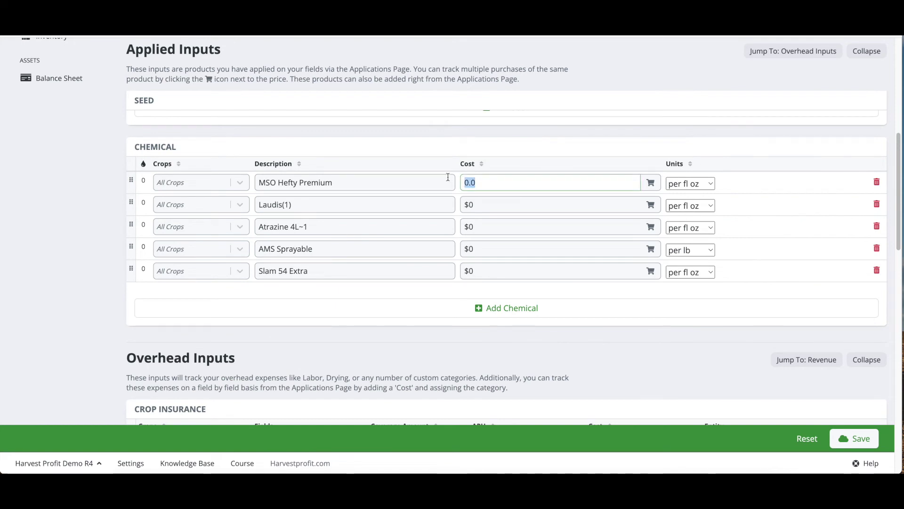
pyautogui.write('15')
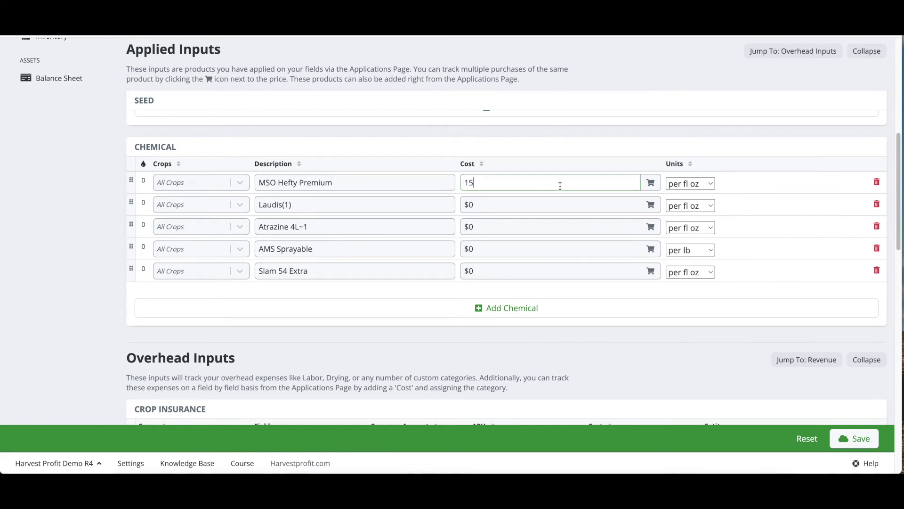
pyautogui.click(689, 185)
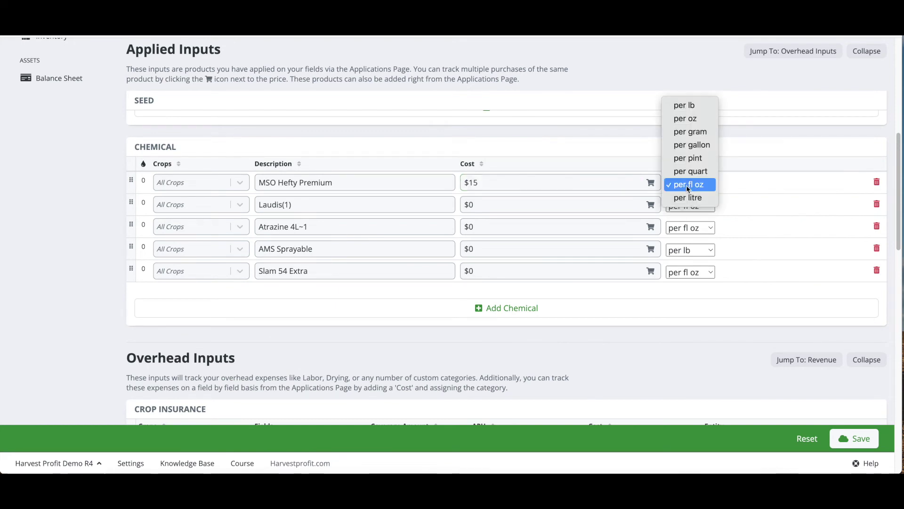
pyautogui.click(692, 144)
pyautogui.click(461, 205)
pyautogui.write('150')
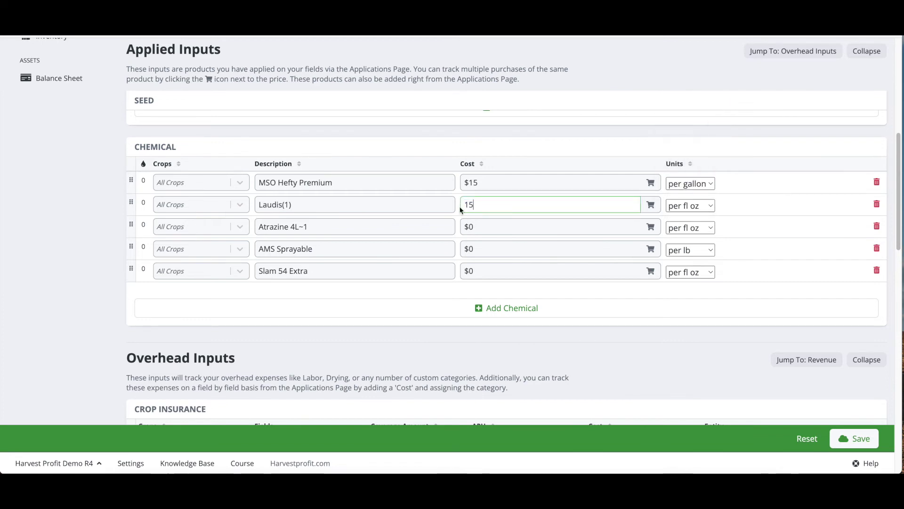
pyautogui.click(677, 209)
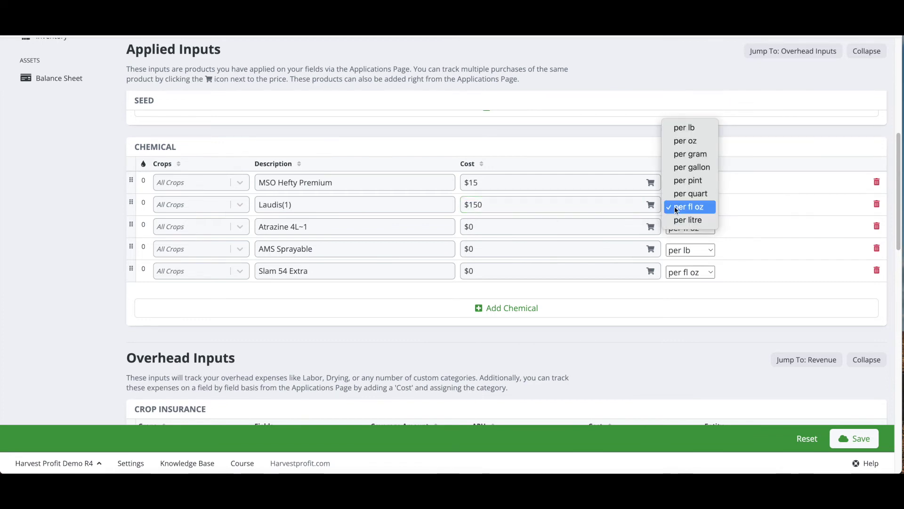
pyautogui.click(692, 167)
# Step: Price Atrazine 4L~1 at $35 per gallon and AMS Sprayable at $0.45
pyautogui.click(491, 225)
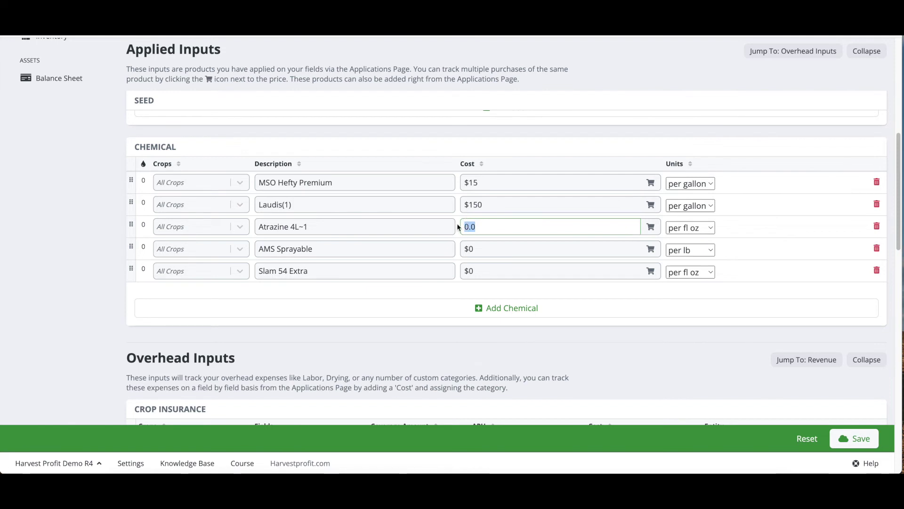
pyautogui.write('35')
pyautogui.click(691, 228)
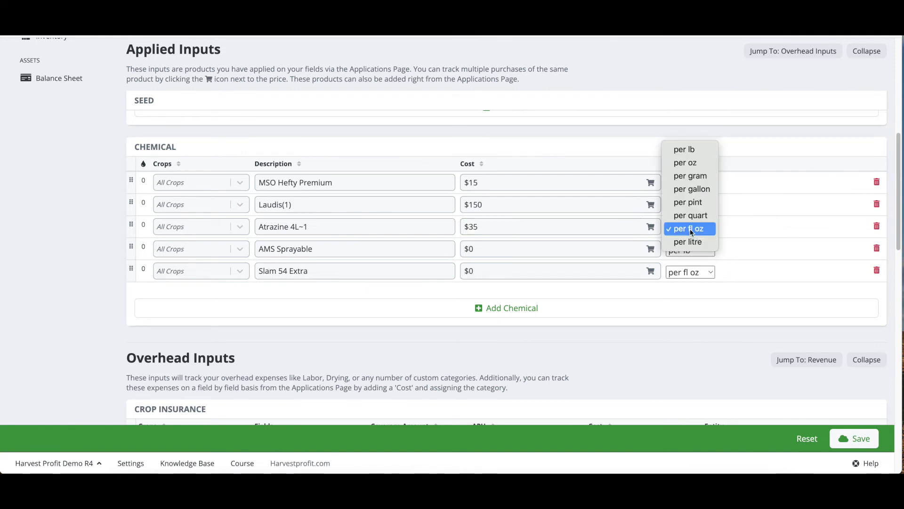
pyautogui.click(697, 190)
pyautogui.click(476, 248)
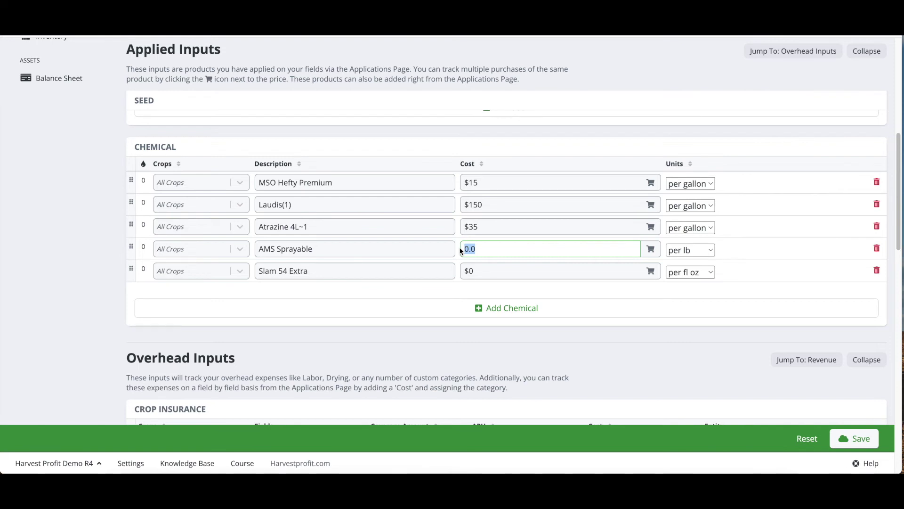
pyautogui.write('.45')
pyautogui.click(490, 265)
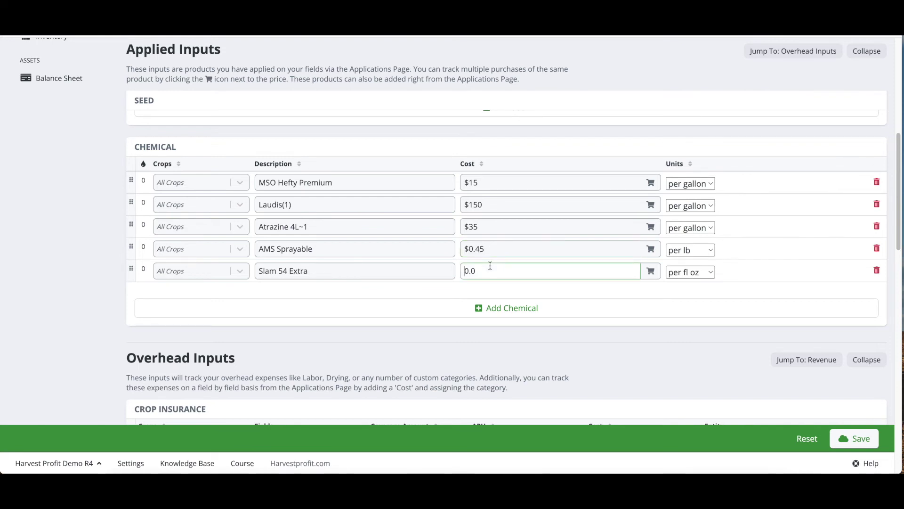
pyautogui.scroll(-1, 518, 249)
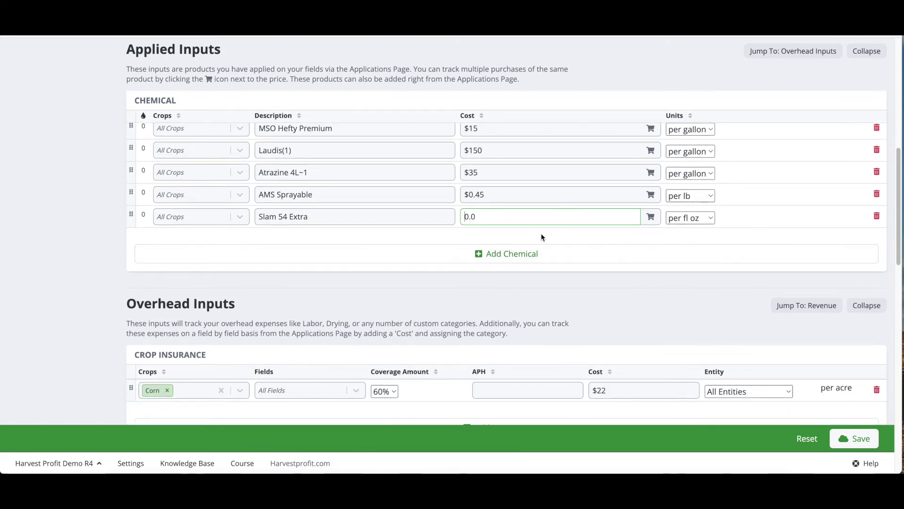
pyautogui.click(109, 333)
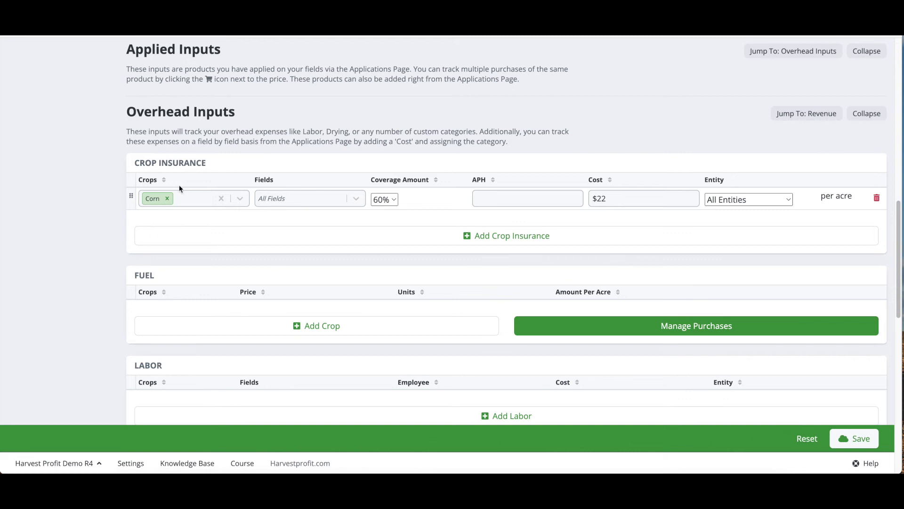
pyautogui.scroll(-1, 179, 185)
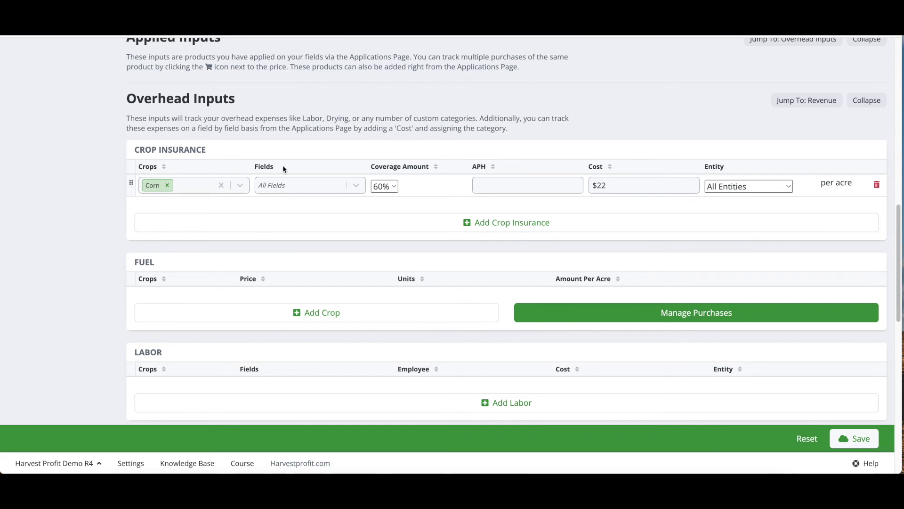
pyautogui.scroll(-1, 287, 169)
pyautogui.scroll(-1, 289, 170)
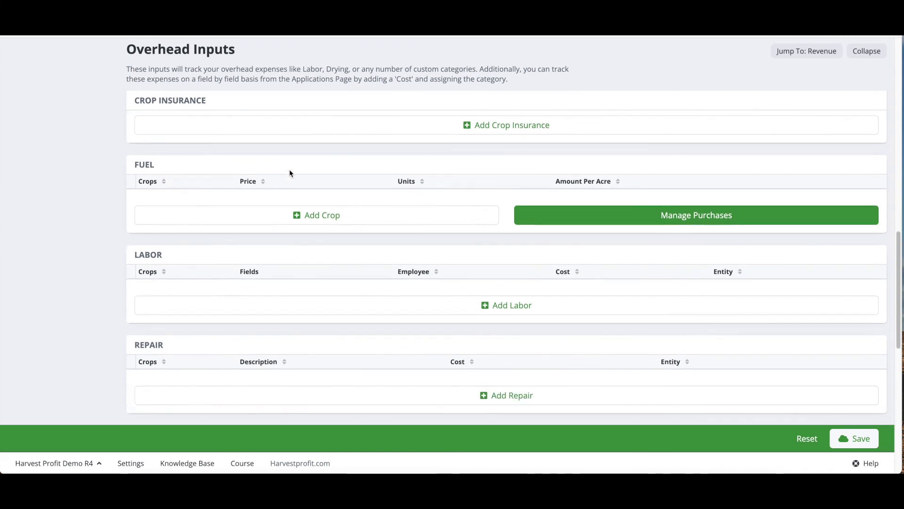
pyautogui.scroll(1, 290, 170)
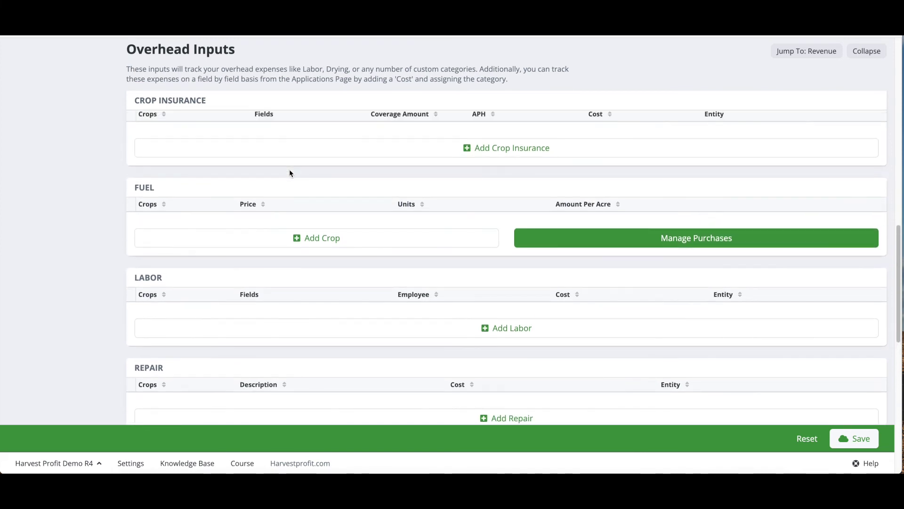
pyautogui.scroll(-3, 290, 172)
pyautogui.scroll(-5, 290, 173)
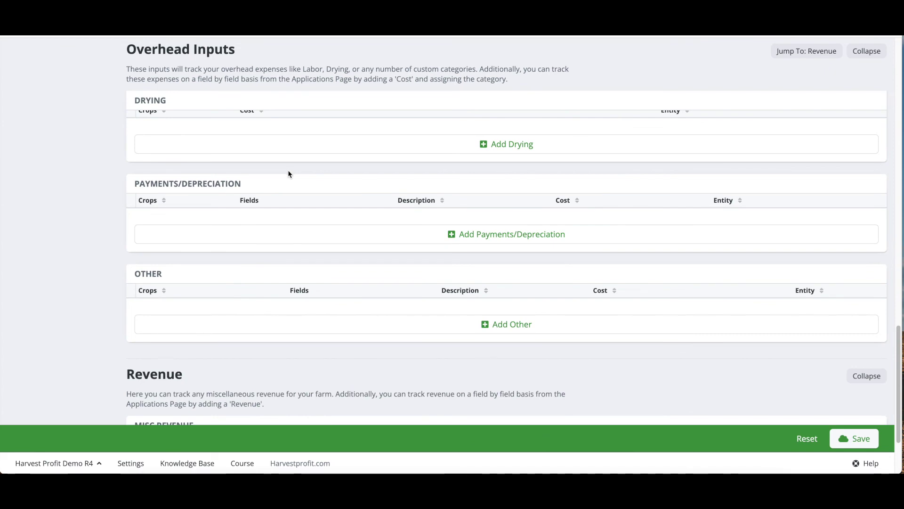
pyautogui.scroll(15, 244, 181)
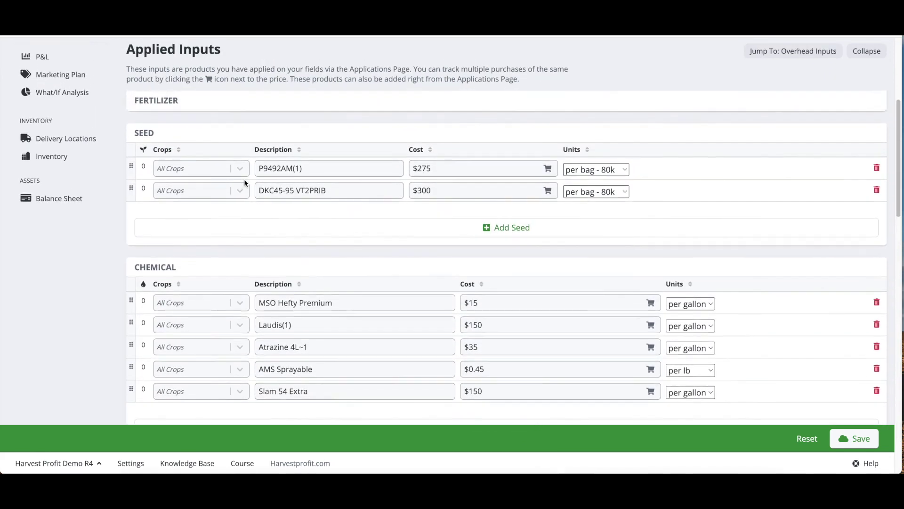
pyautogui.scroll(5, 244, 179)
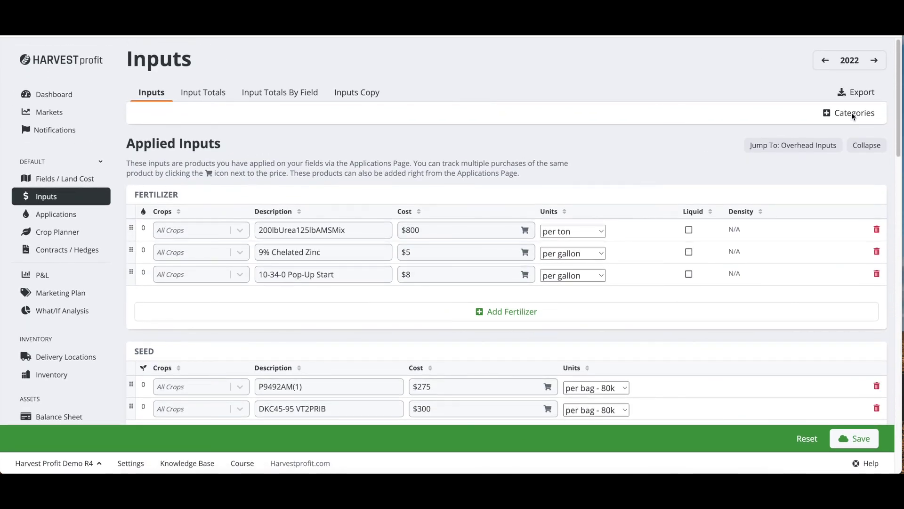
# Step: Add a custom input category named 'Equipment'
pyautogui.click(834, 117)
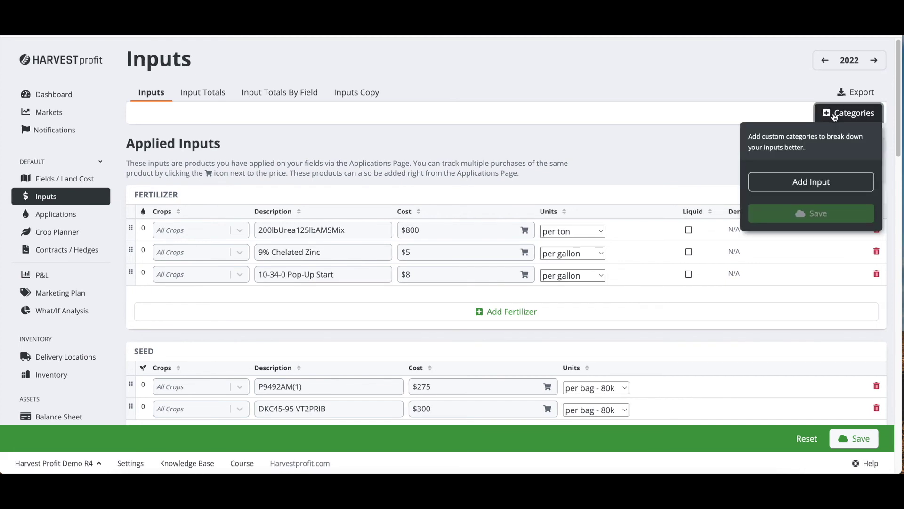
pyautogui.click(814, 184)
pyautogui.click(817, 180)
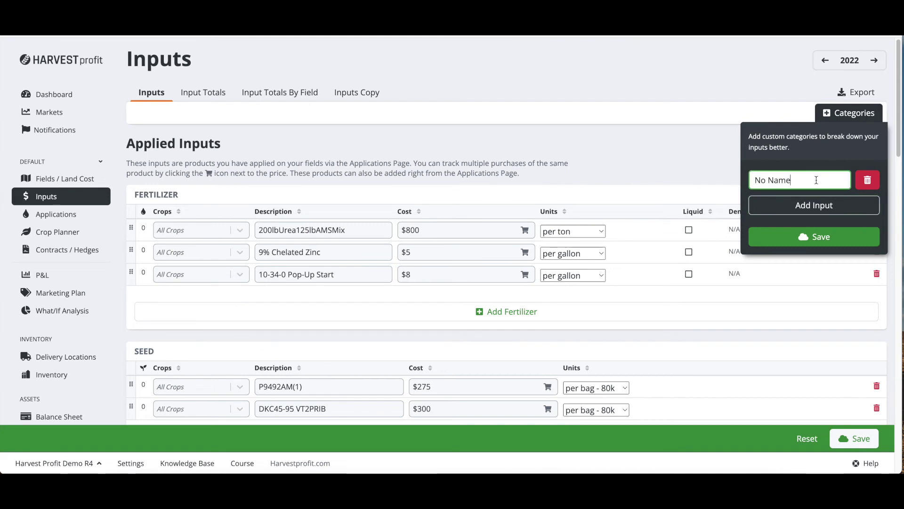
pyautogui.press('BackSpace')
pyautogui.press('BackSpace')
pyautogui.press('BackSpace')
pyautogui.press('BackSpace')
pyautogui.press('BackSpace')
pyautogui.press('BackSpace')
pyautogui.write('E')
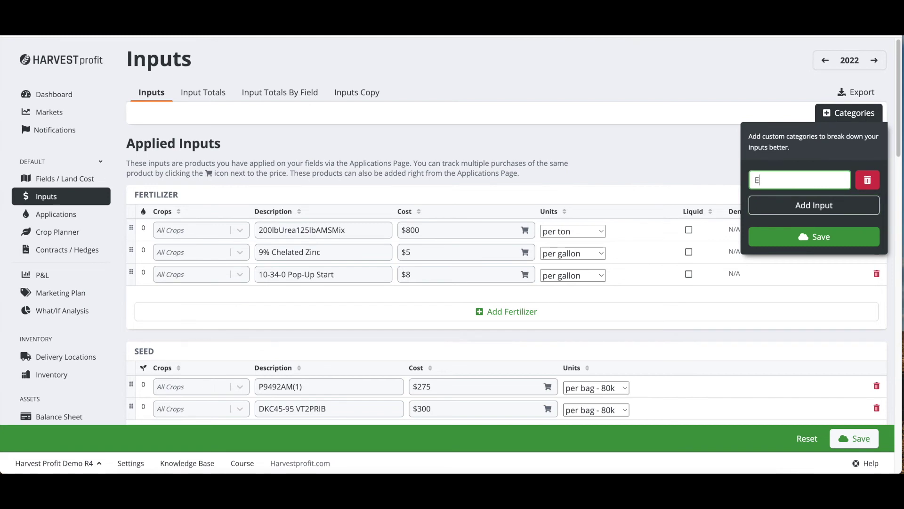
pyautogui.write('quipm')
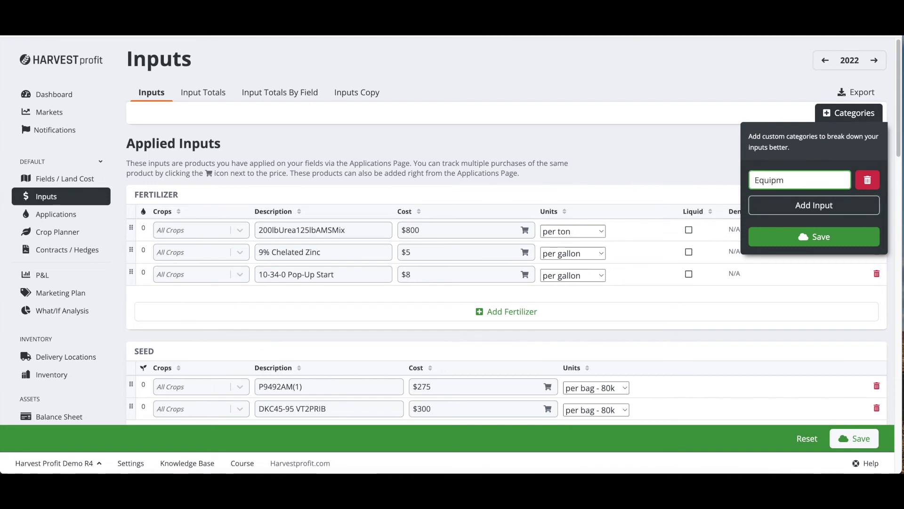
pyautogui.write('ent')
pyautogui.click(812, 239)
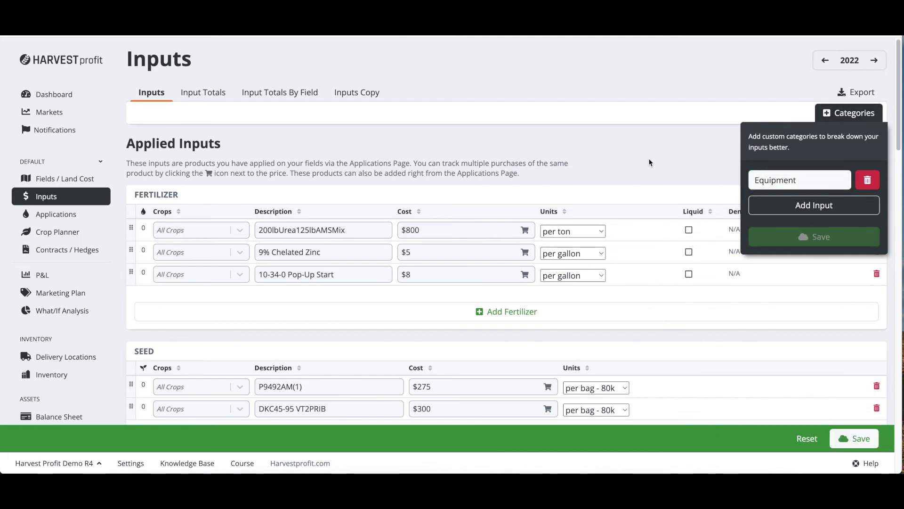
# Step: Save all changes to the inputs
pyautogui.scroll(-2, 649, 163)
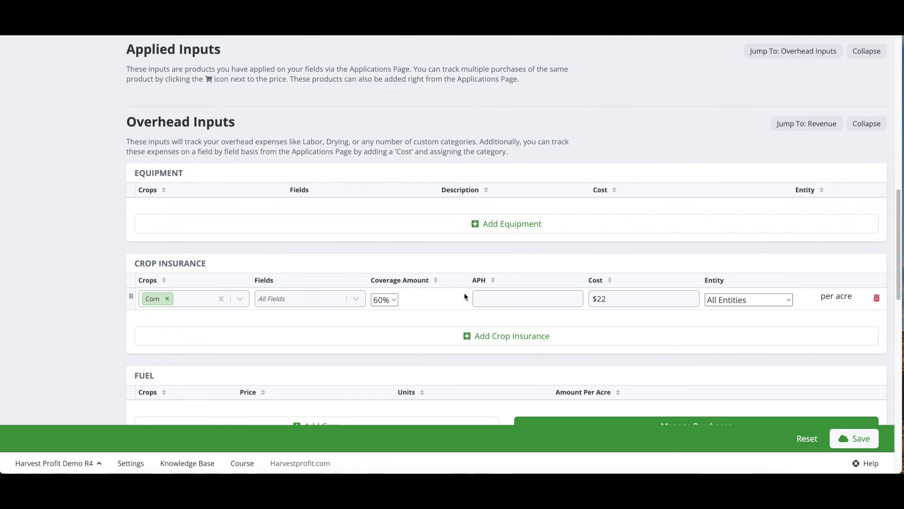
pyautogui.click(847, 444)
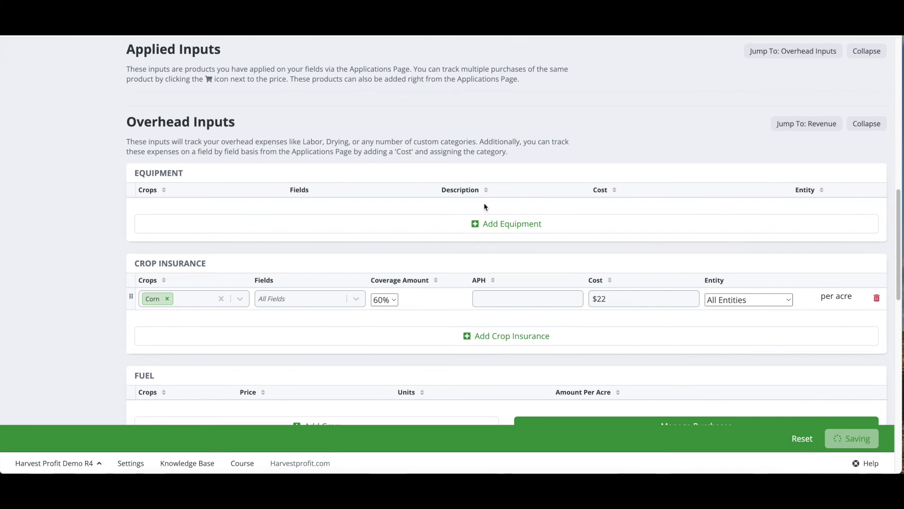
pyautogui.scroll(10, 451, 216)
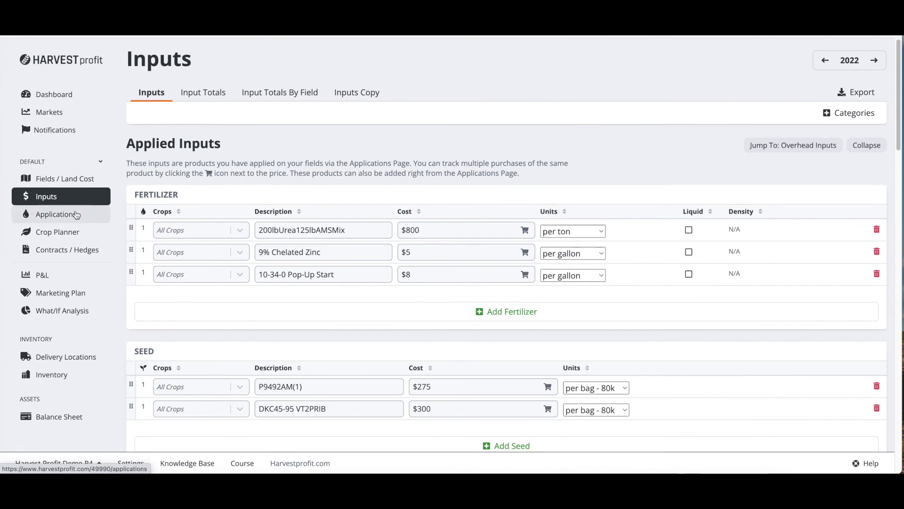
pyautogui.click(73, 213)
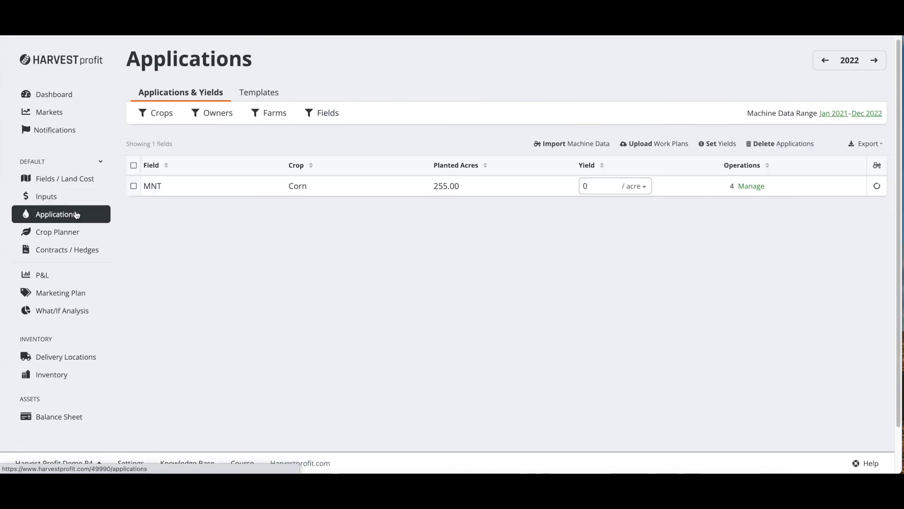
# Step: Enter a 250 per acre yield for MNT's corn, save it, and open the P&L report
pyautogui.click(744, 187)
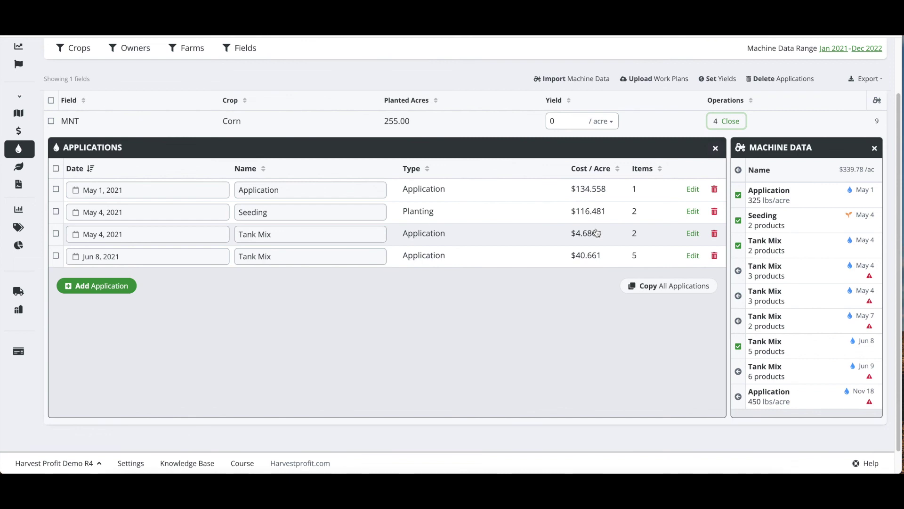
pyautogui.click(728, 121)
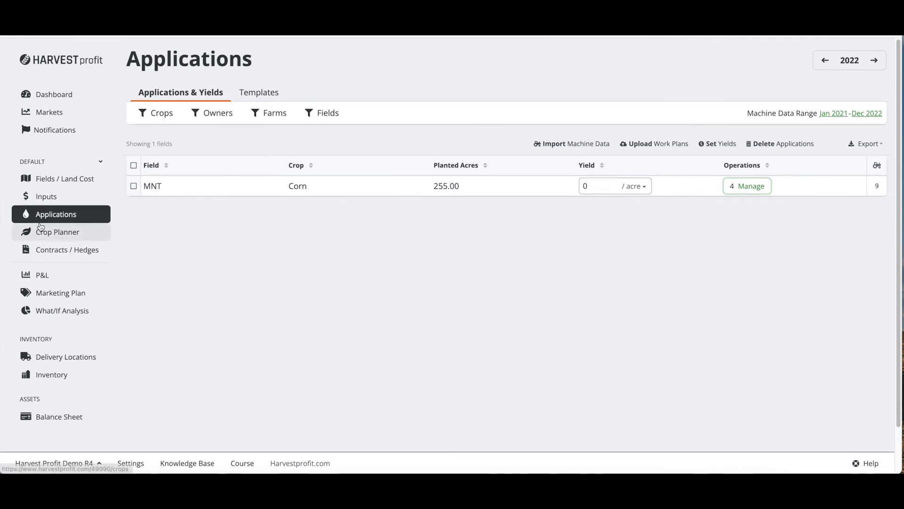
pyautogui.click(571, 188)
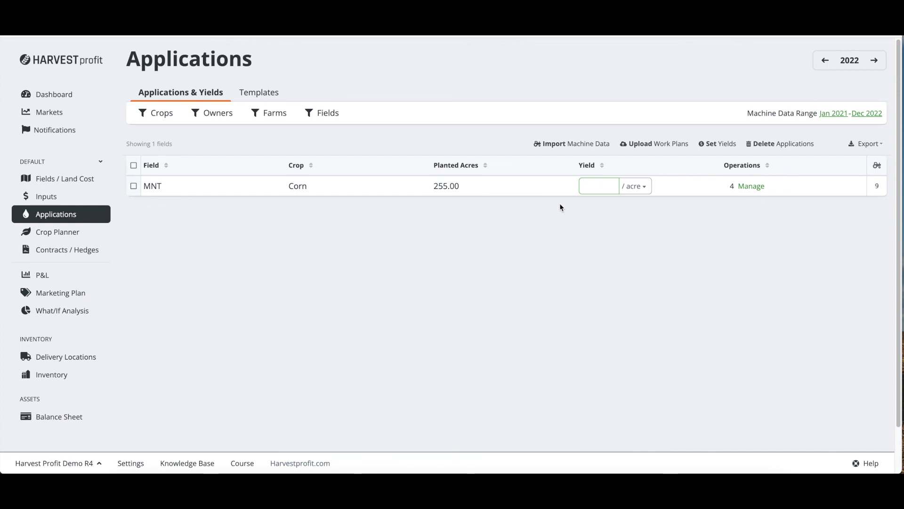
pyautogui.write('250')
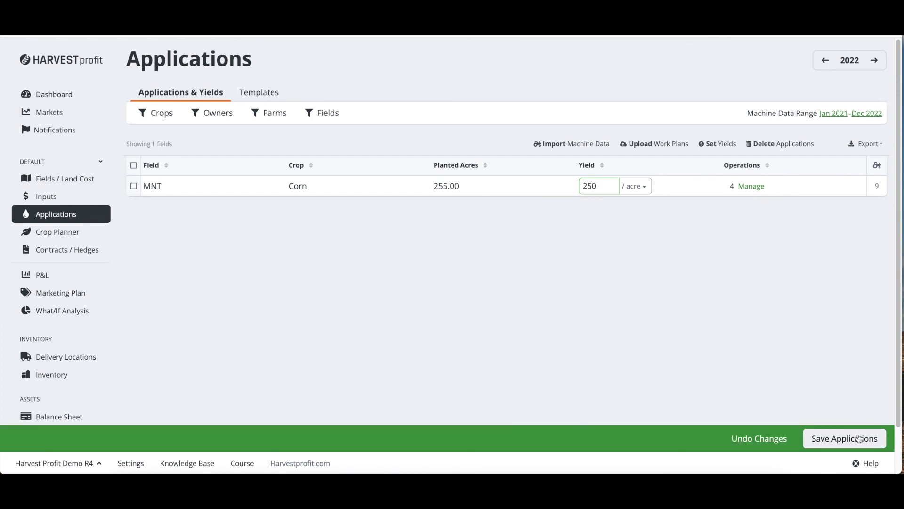
pyautogui.click(862, 437)
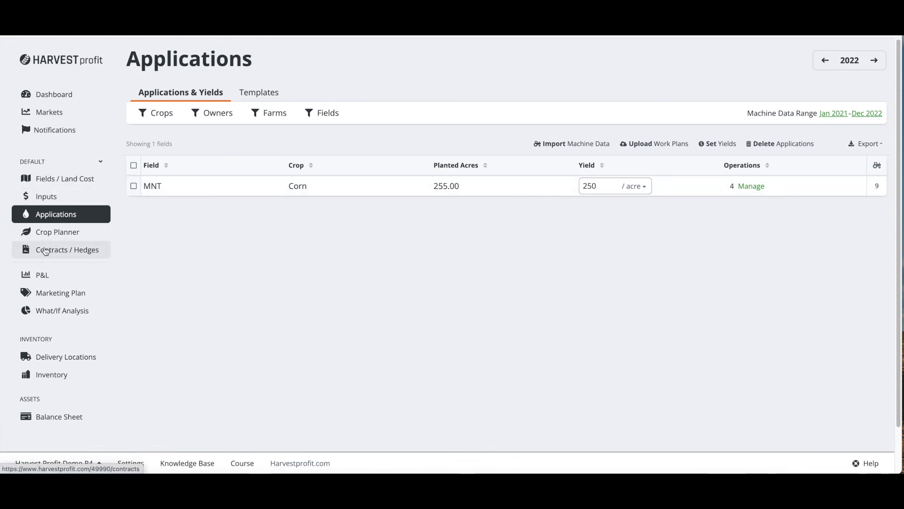
pyautogui.click(50, 274)
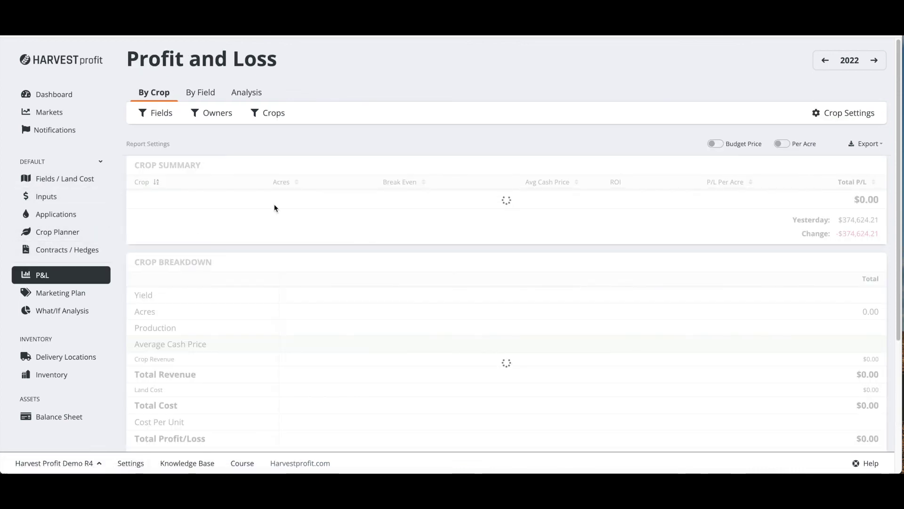
pyautogui.scroll(-1, 470, 193)
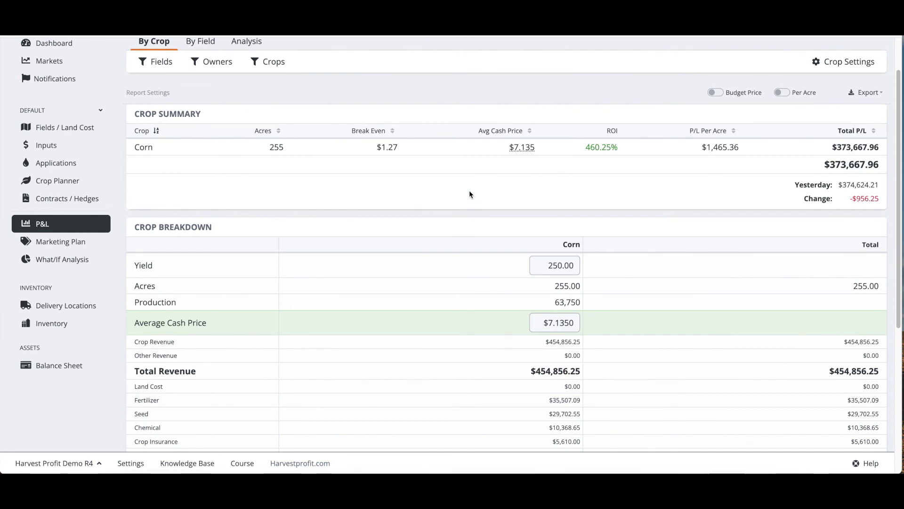
pyautogui.scroll(-1, 469, 191)
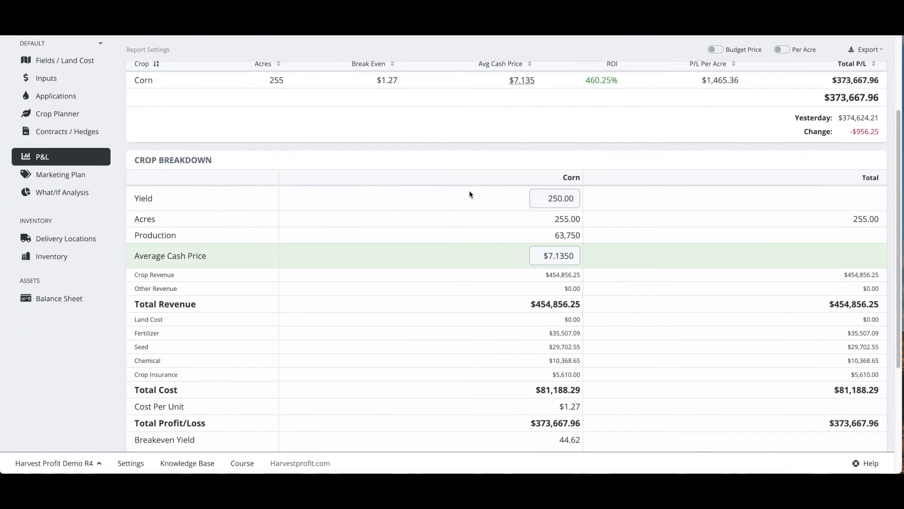
pyautogui.scroll(-1, 394, 255)
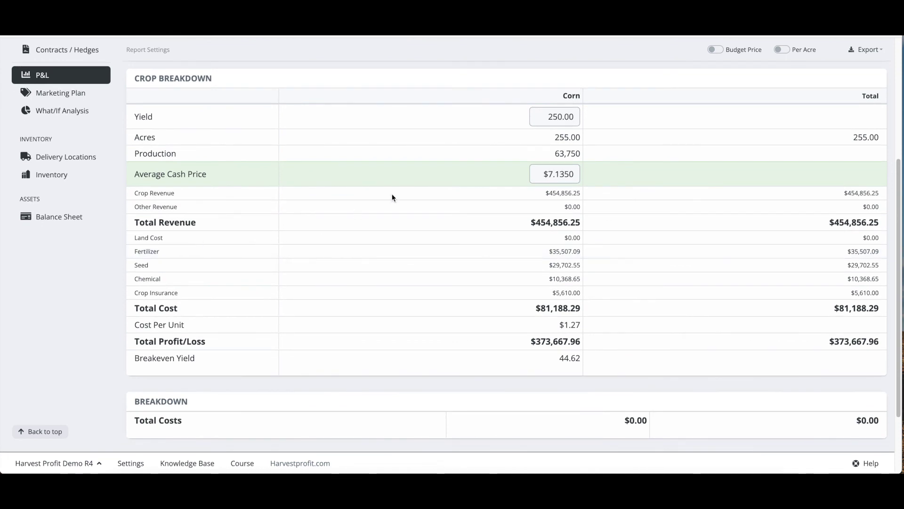
pyautogui.scroll(5, 392, 197)
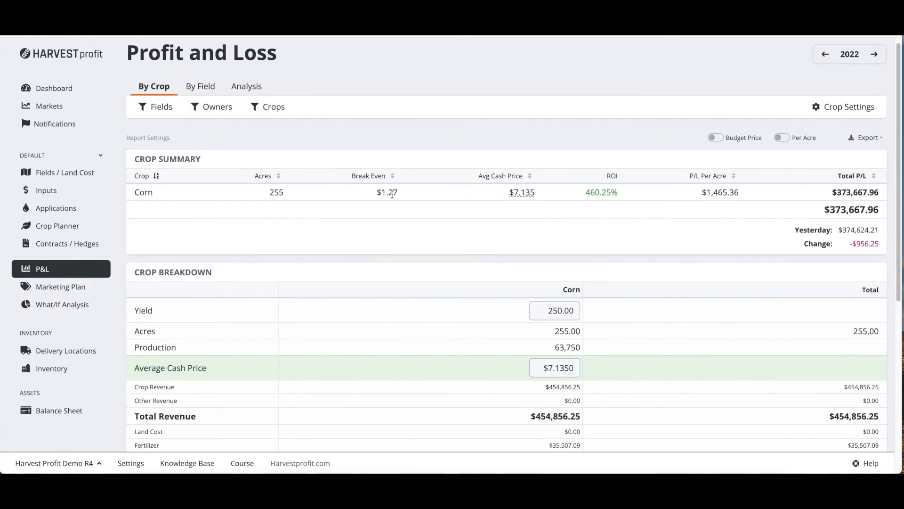